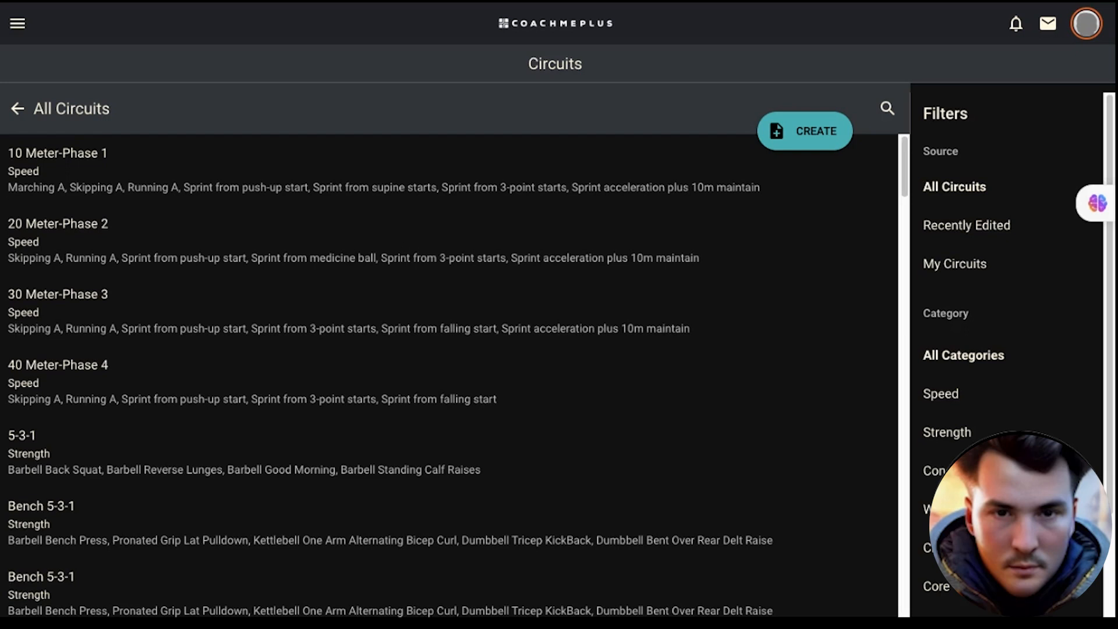
- Create a new library circuit titled "Circuit Name" in the Strength category
{"action": "left_click", "coordinate": [803, 149]}
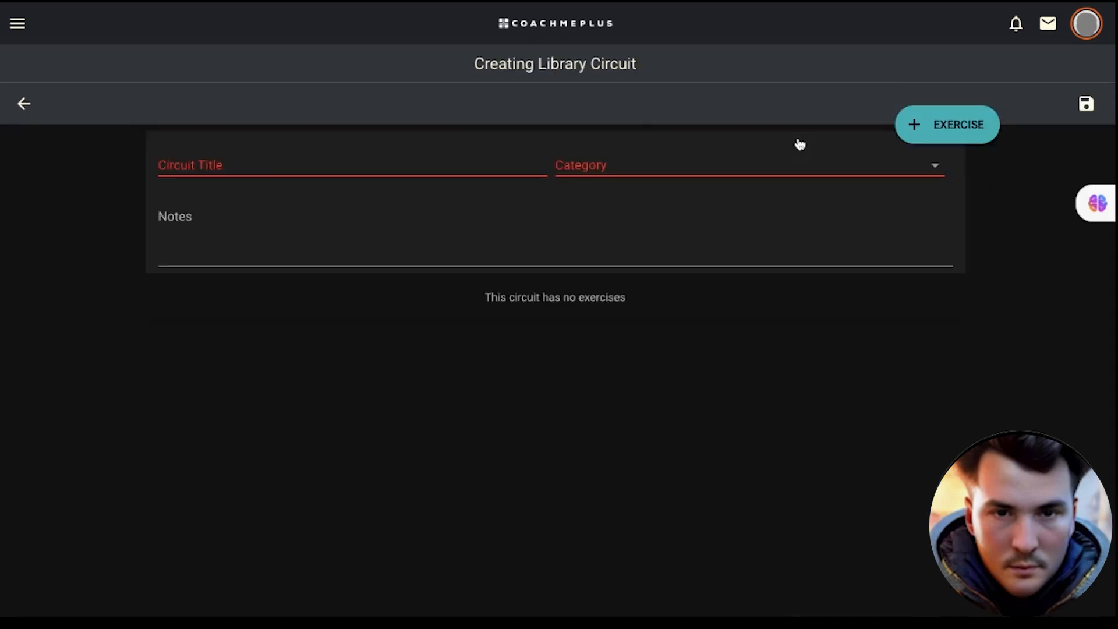
{"action": "left_click", "coordinate": [313, 170]}
{"action": "type", "text": "Circ"}
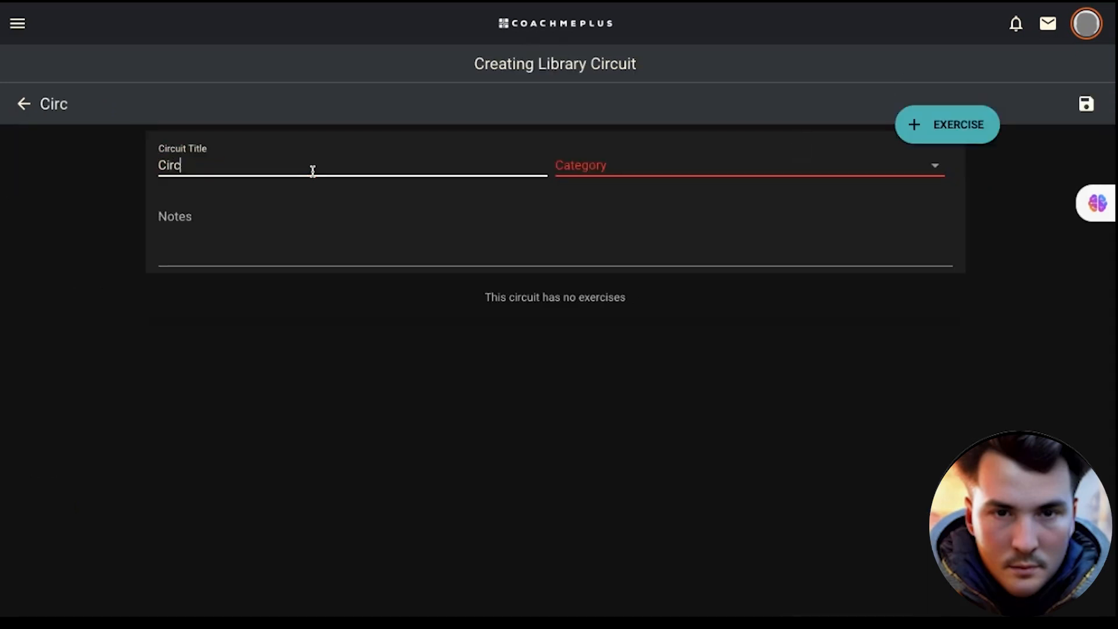
{"action": "type", "text": "uit Name"}
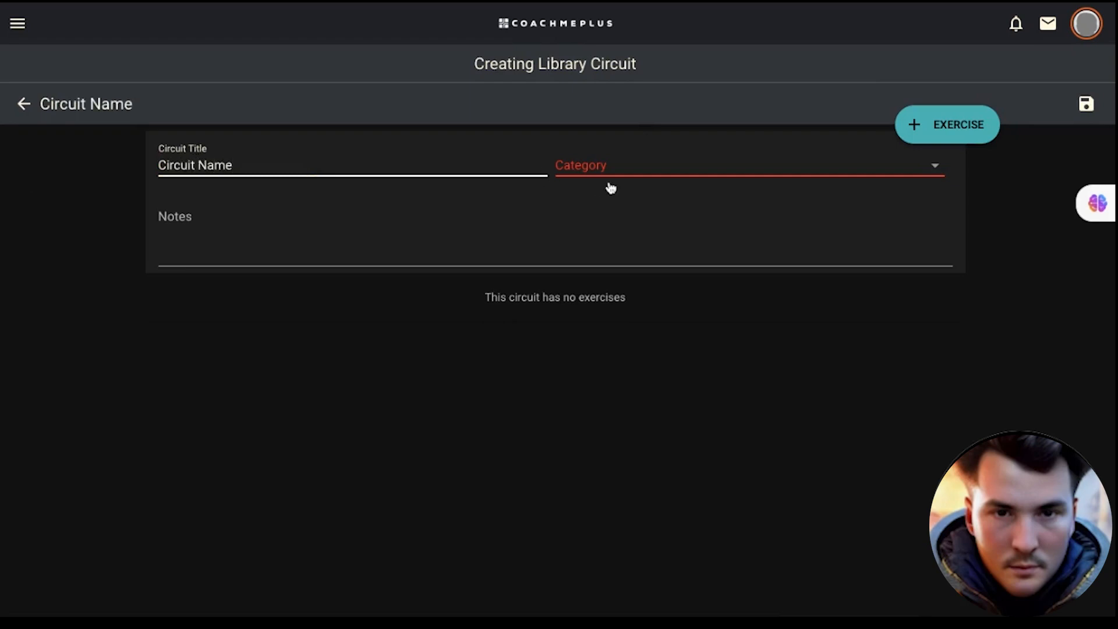
{"action": "left_click", "coordinate": [610, 172]}
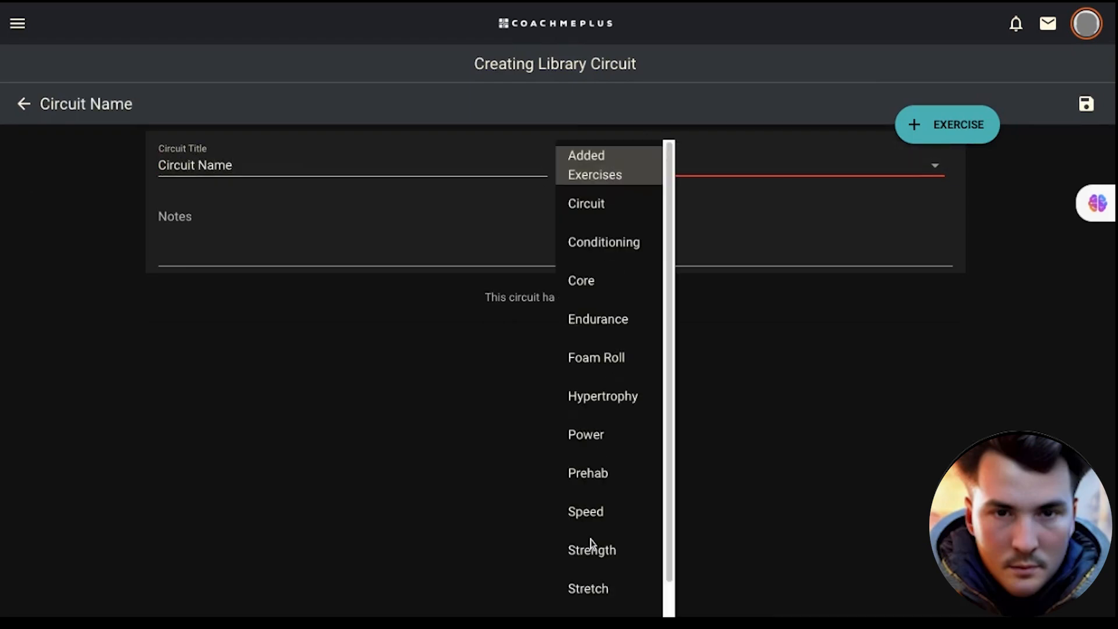
{"action": "left_click", "coordinate": [591, 548]}
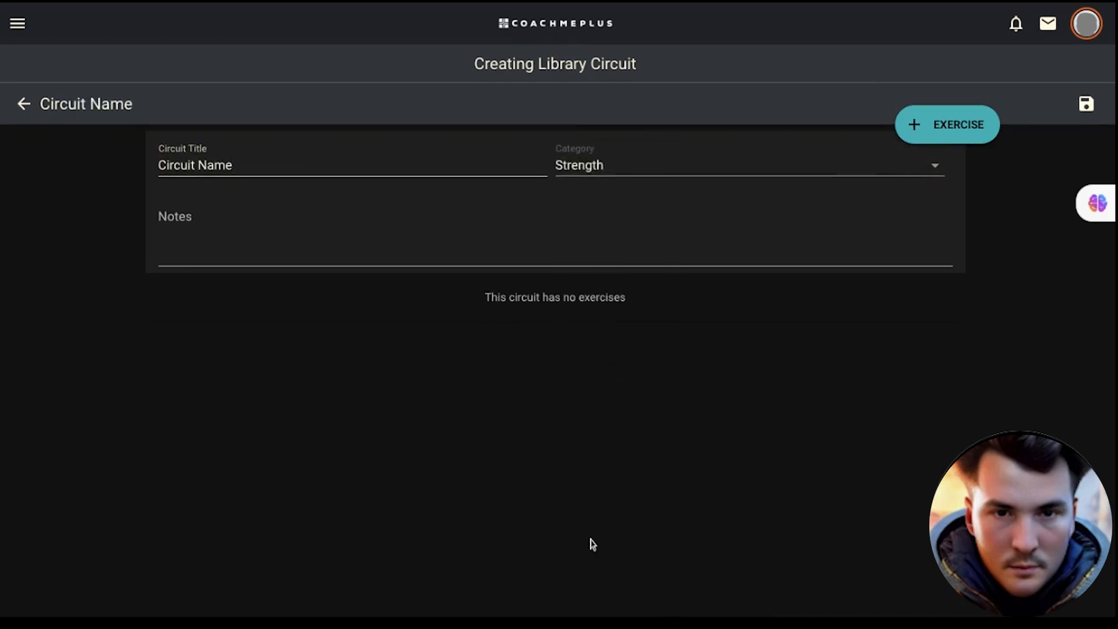
- Search the exercises for "barbell back" and add Barbell Back Squat to the circuit
{"action": "left_click", "coordinate": [949, 129]}
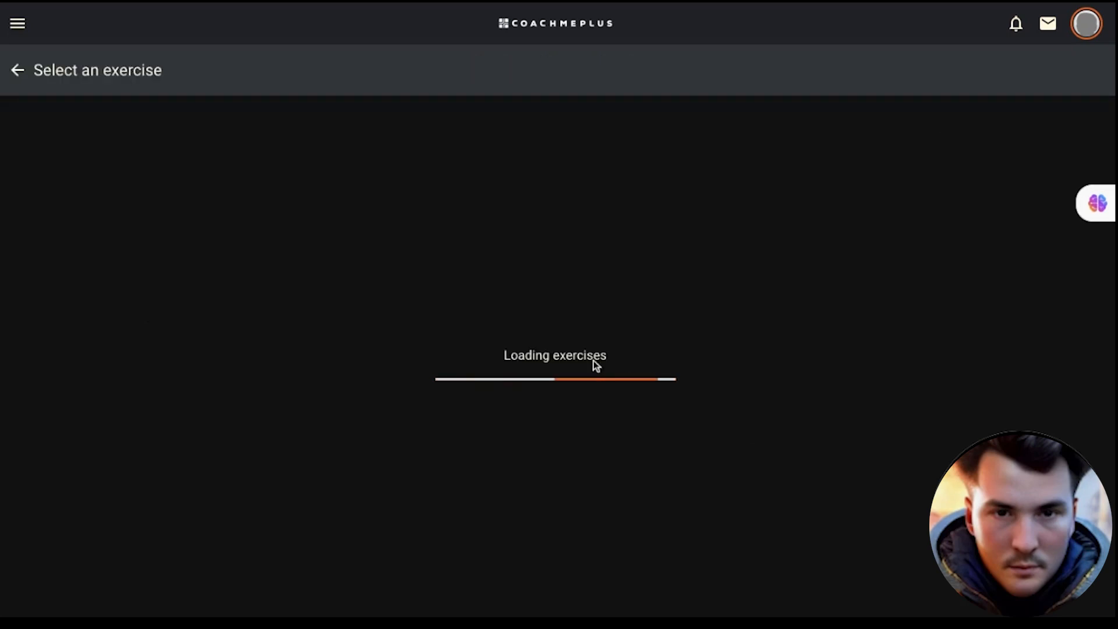
{"action": "left_click", "coordinate": [333, 130]}
{"action": "type", "text": "barbe"}
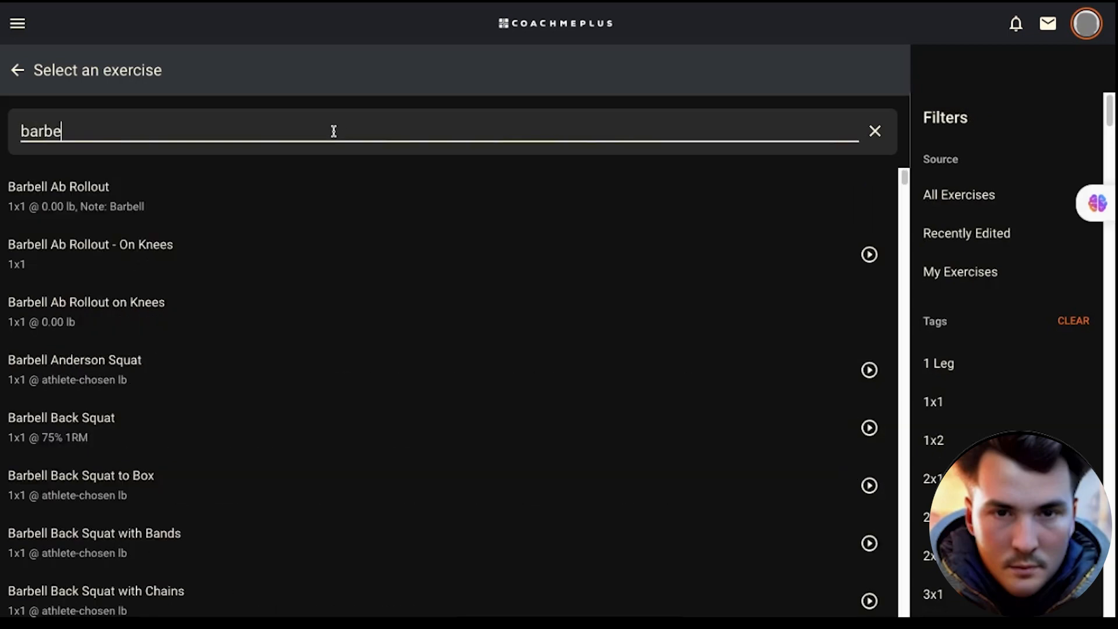
{"action": "type", "text": "ll back"}
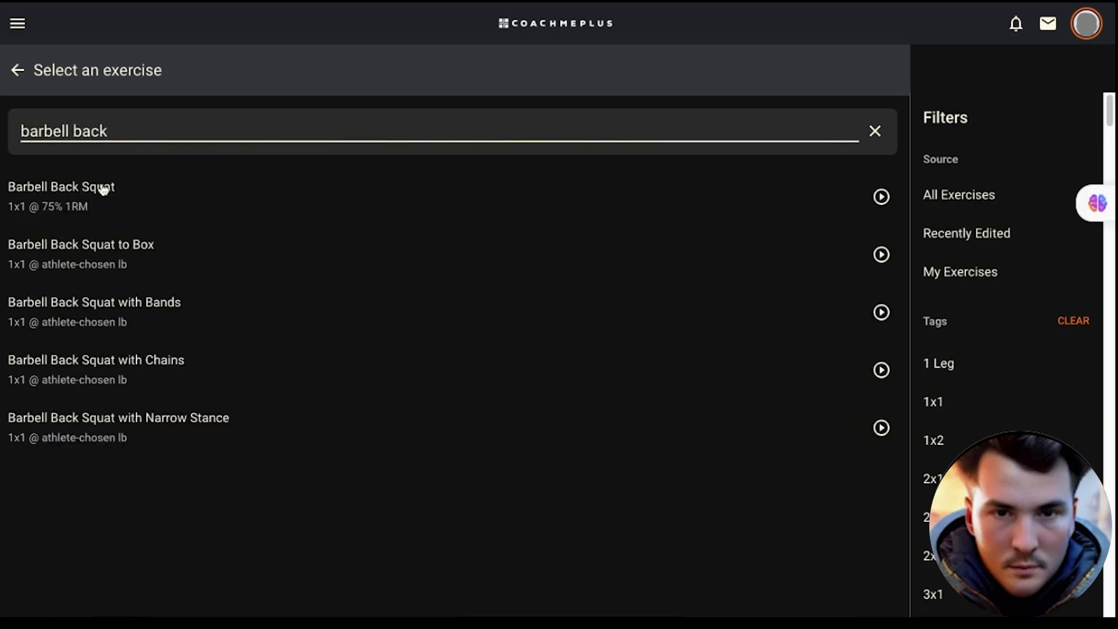
{"action": "left_click", "coordinate": [104, 190]}
- Create a set progression for the Barbell Back Squat exercise
{"action": "mouse_move", "coordinate": [516, 302]}
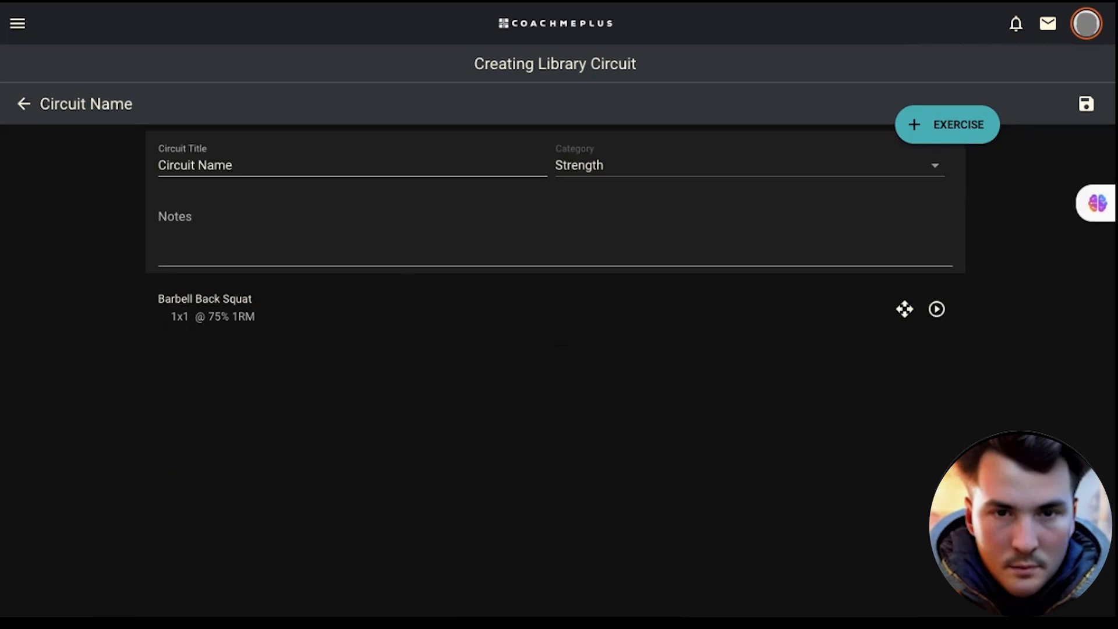
{"action": "left_click", "coordinate": [493, 325]}
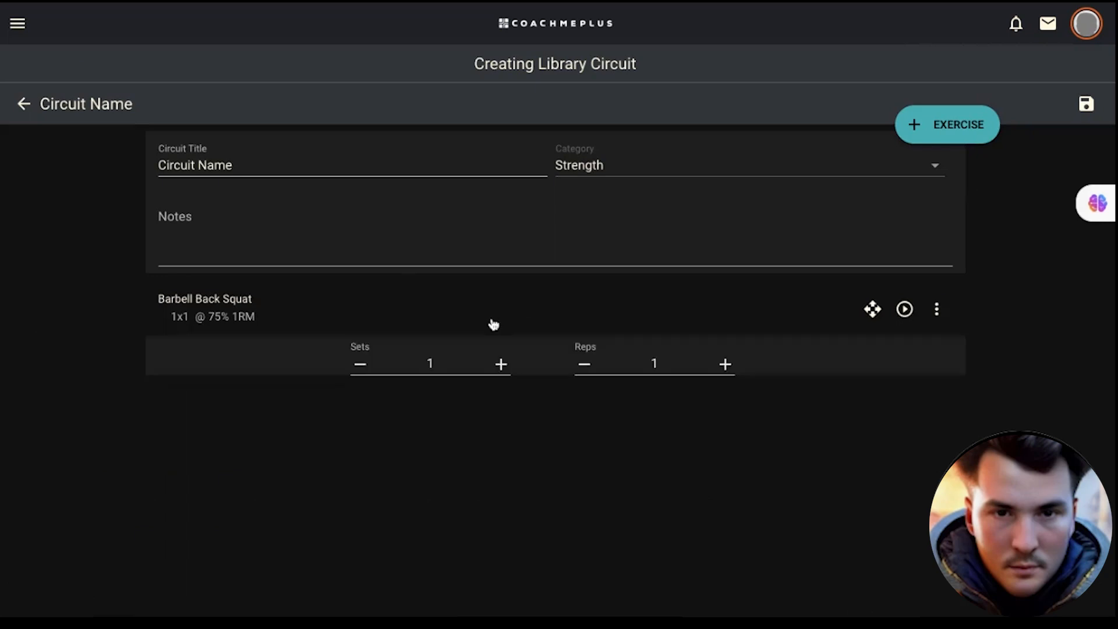
{"action": "left_click", "coordinate": [937, 311]}
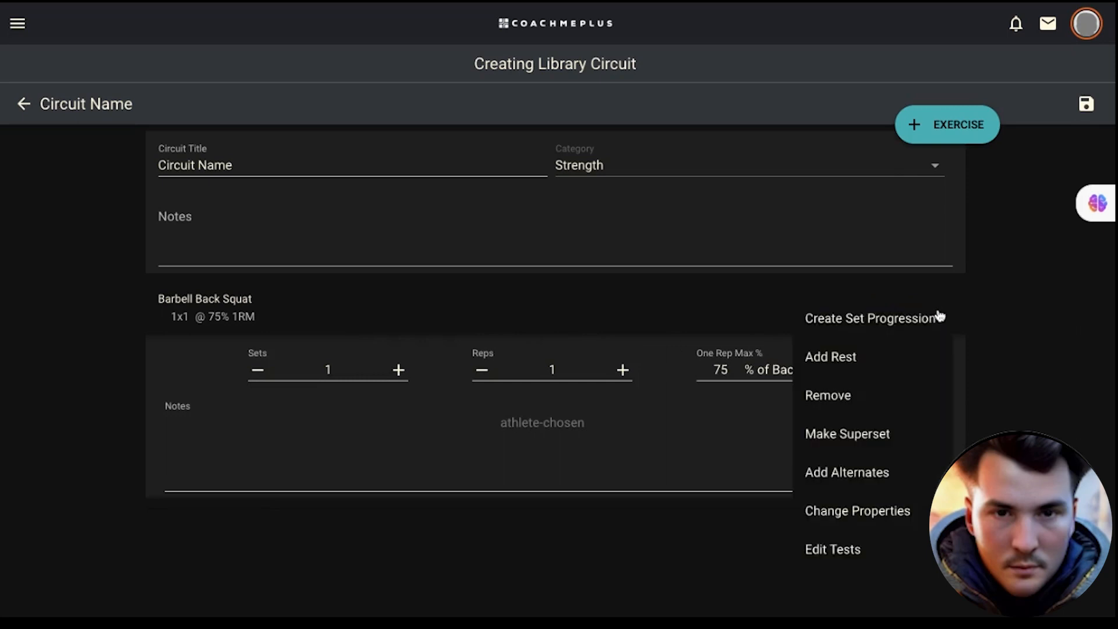
{"action": "left_click", "coordinate": [876, 323]}
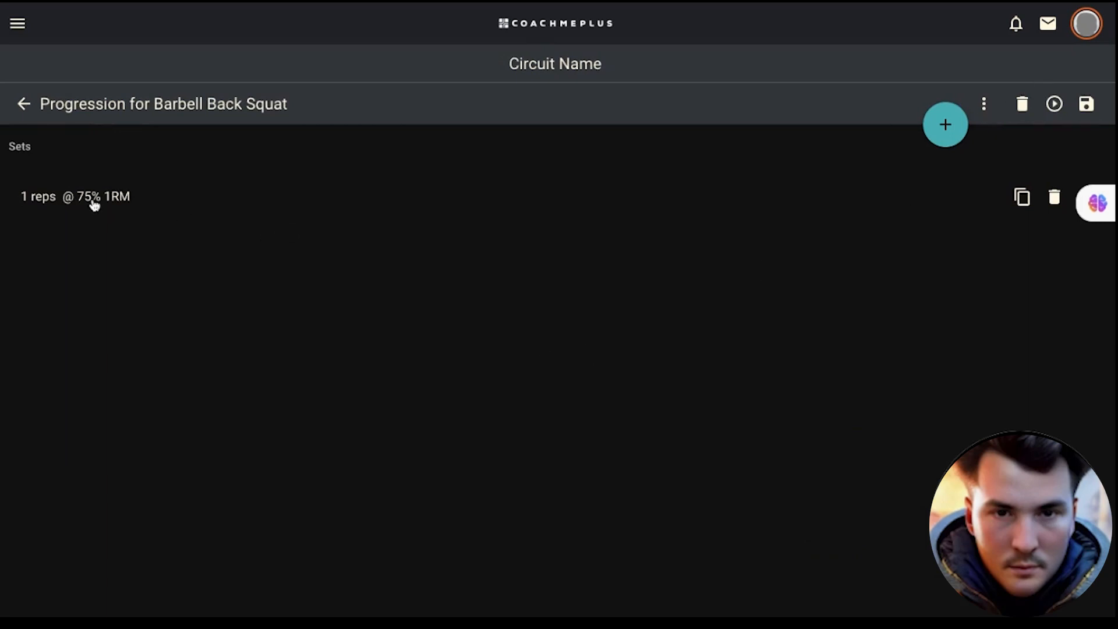
- Set the first set of the progression to 10 reps at 60% of the one rep max
{"action": "left_click", "coordinate": [159, 199]}
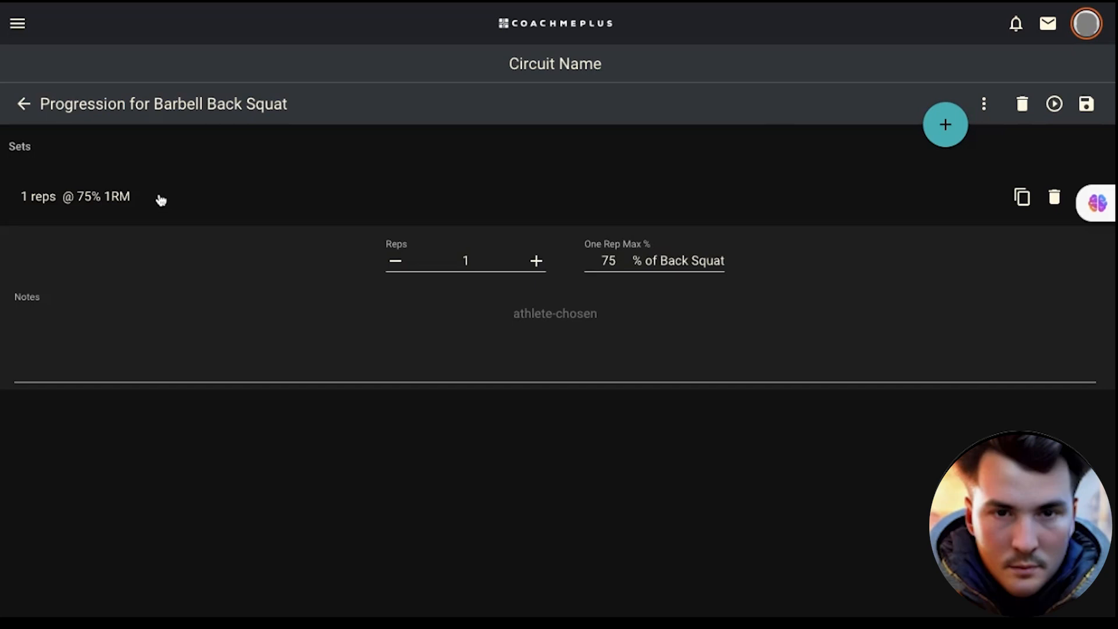
{"action": "left_click", "coordinate": [483, 261]}
{"action": "key", "text": "Up"}
{"action": "left_click", "coordinate": [483, 261]}
{"action": "type", "text": "10"}
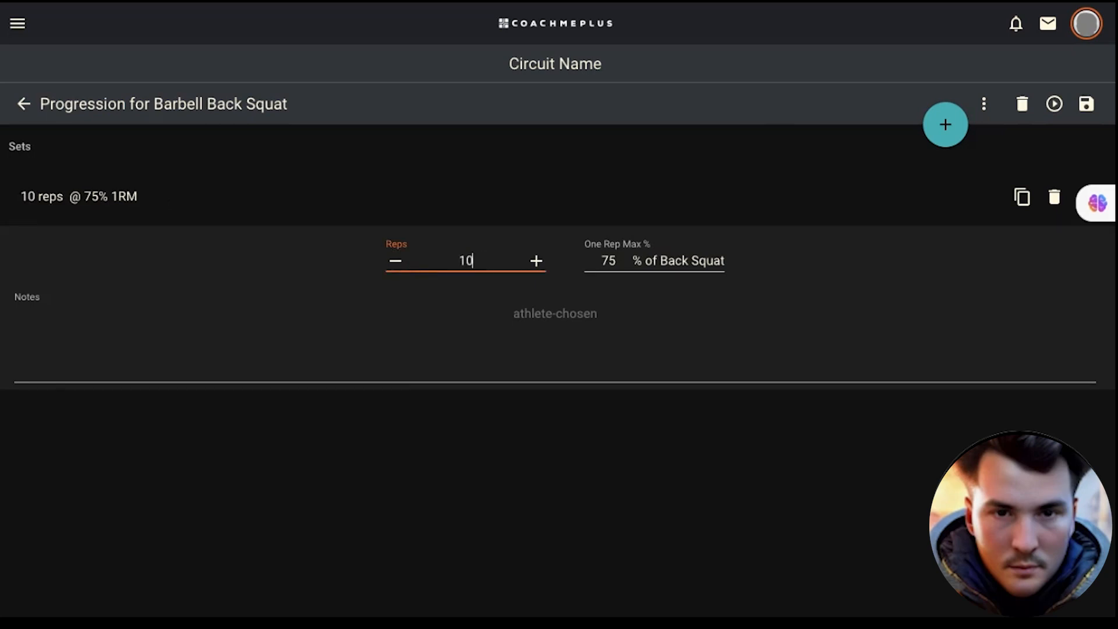
{"action": "left_click", "coordinate": [616, 256]}
{"action": "key", "text": "BackSpace"}
{"action": "key", "text": "BackSpace"}
{"action": "type", "text": "60"}
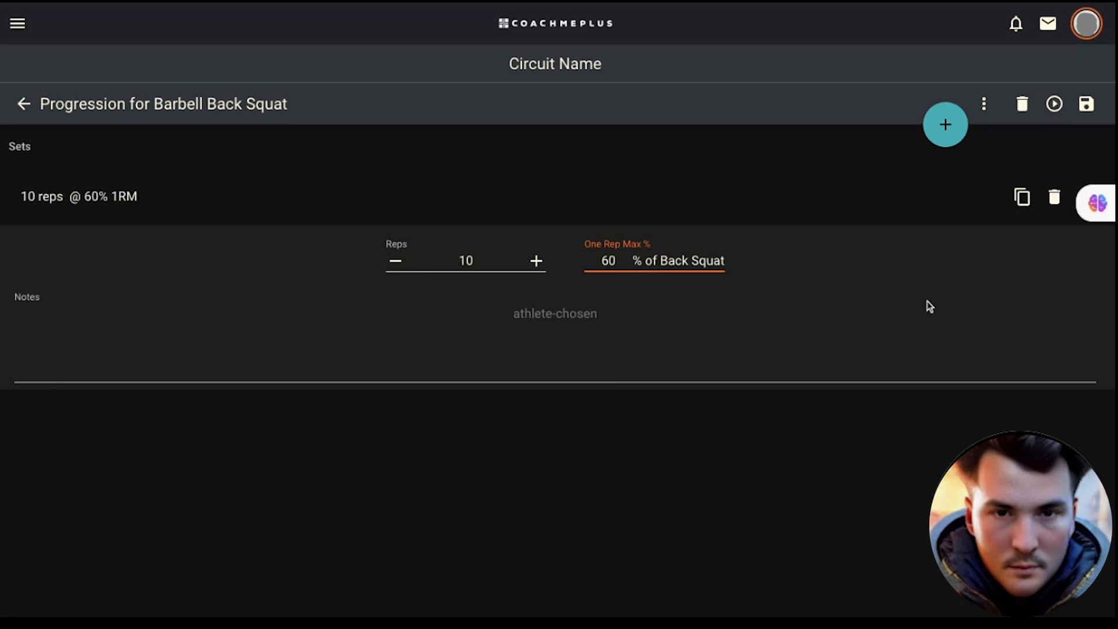
{"action": "key", "text": "Tab"}
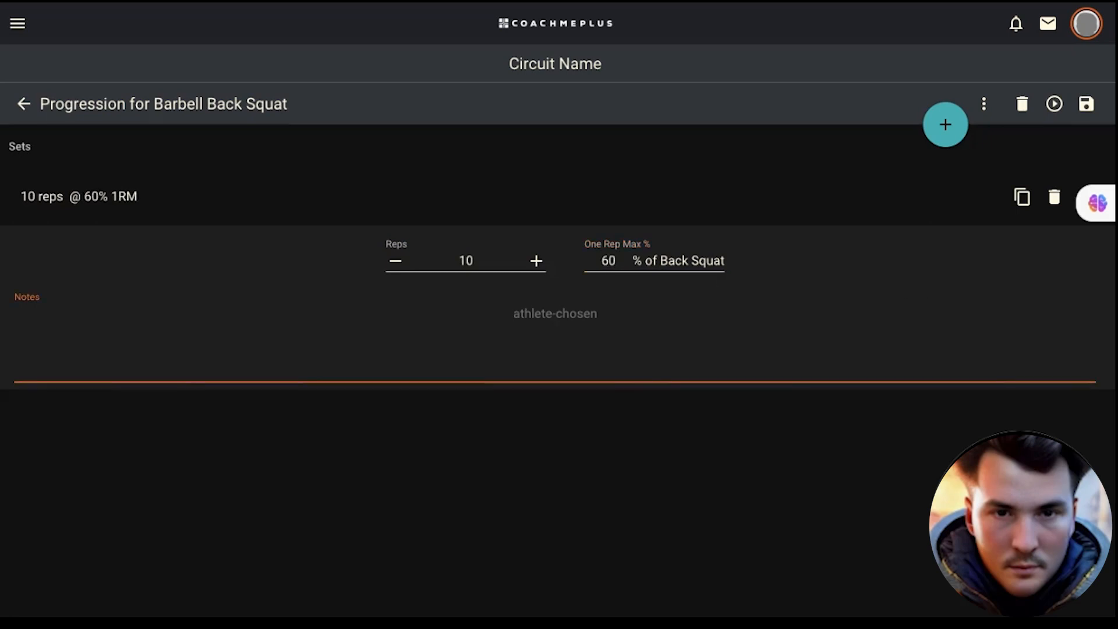
- Copy the first set and change the copy to 8 reps at 65% of the one rep max
{"action": "left_click", "coordinate": [1022, 197]}
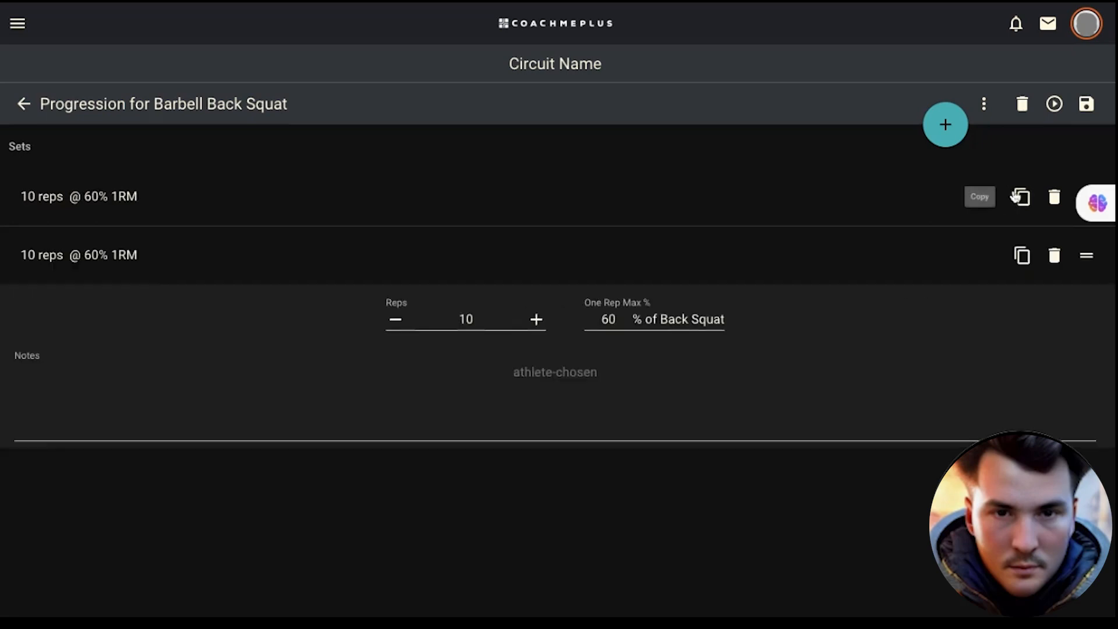
{"action": "left_click", "coordinate": [476, 310]}
{"action": "key", "text": "BackSpace"}
{"action": "key", "text": "BackSpace"}
{"action": "type", "text": "8"}
{"action": "left_click", "coordinate": [616, 324]}
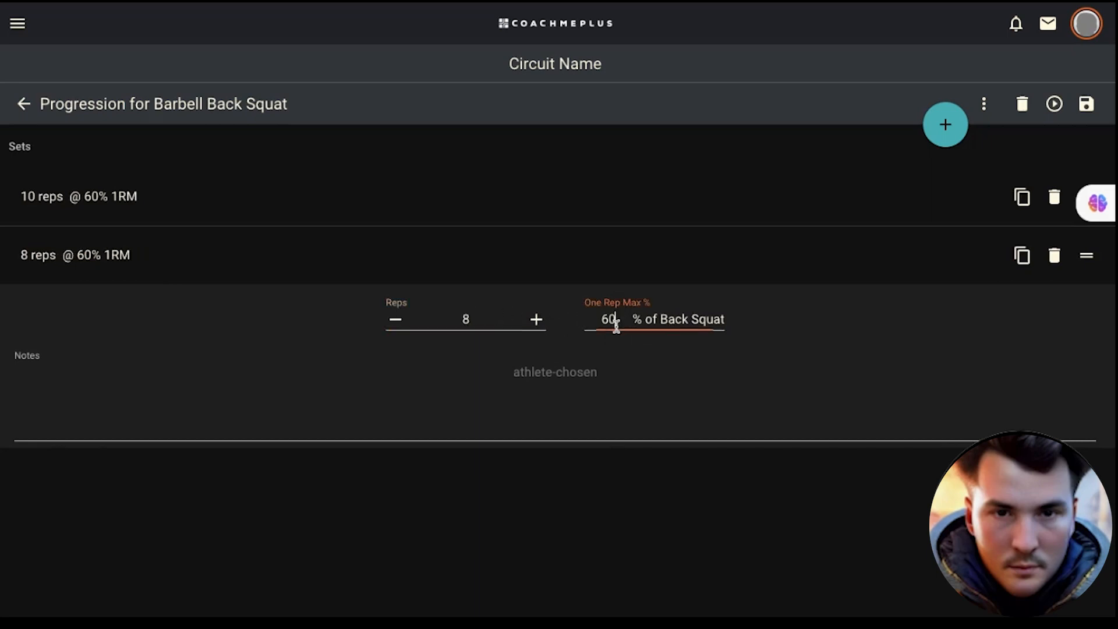
{"action": "key", "text": "BackSpace"}
{"action": "type", "text": "5"}
{"action": "left_click", "coordinate": [697, 476]}
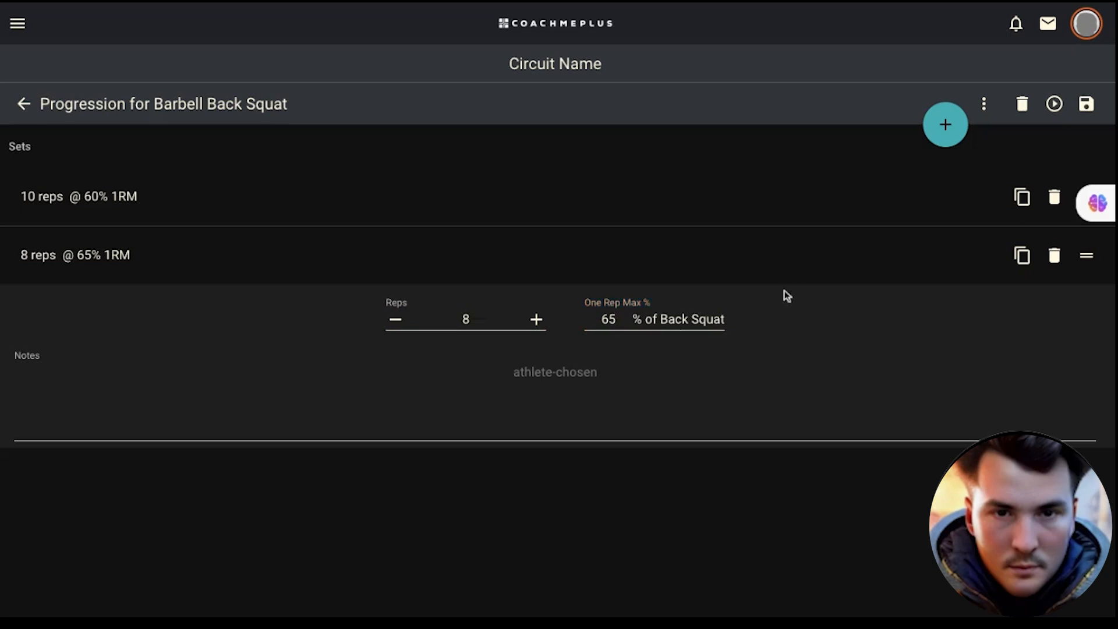
{"action": "left_click", "coordinate": [801, 355]}
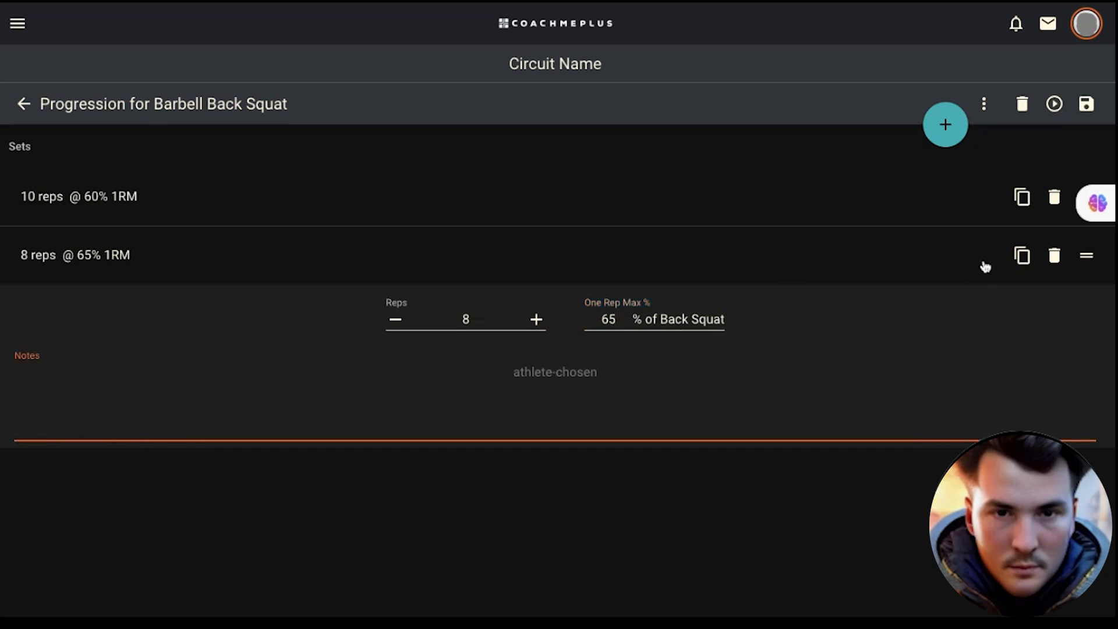
- Copy the 8-rep set as a third set and add a new fourth set to the progression
{"action": "left_click", "coordinate": [1022, 256]}
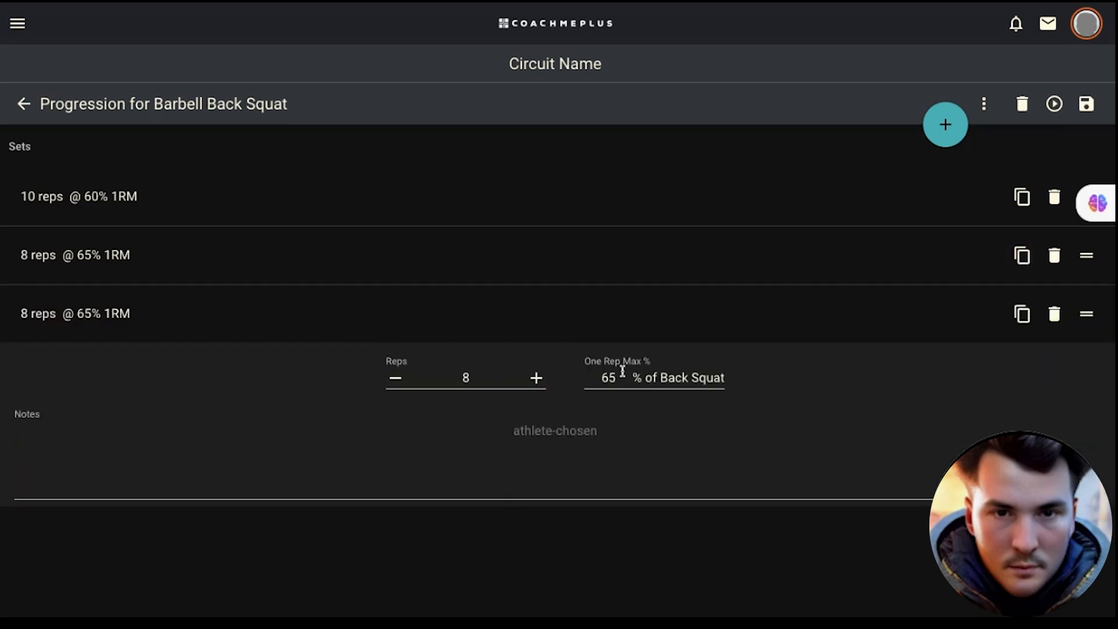
{"action": "left_click", "coordinate": [942, 123]}
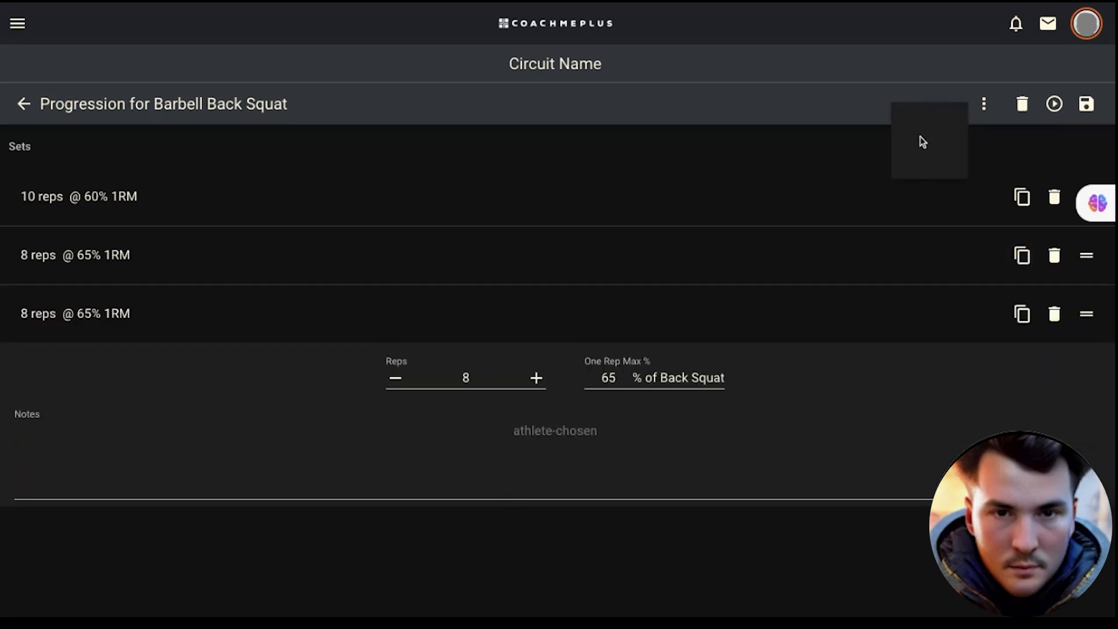
{"action": "left_click", "coordinate": [955, 118]}
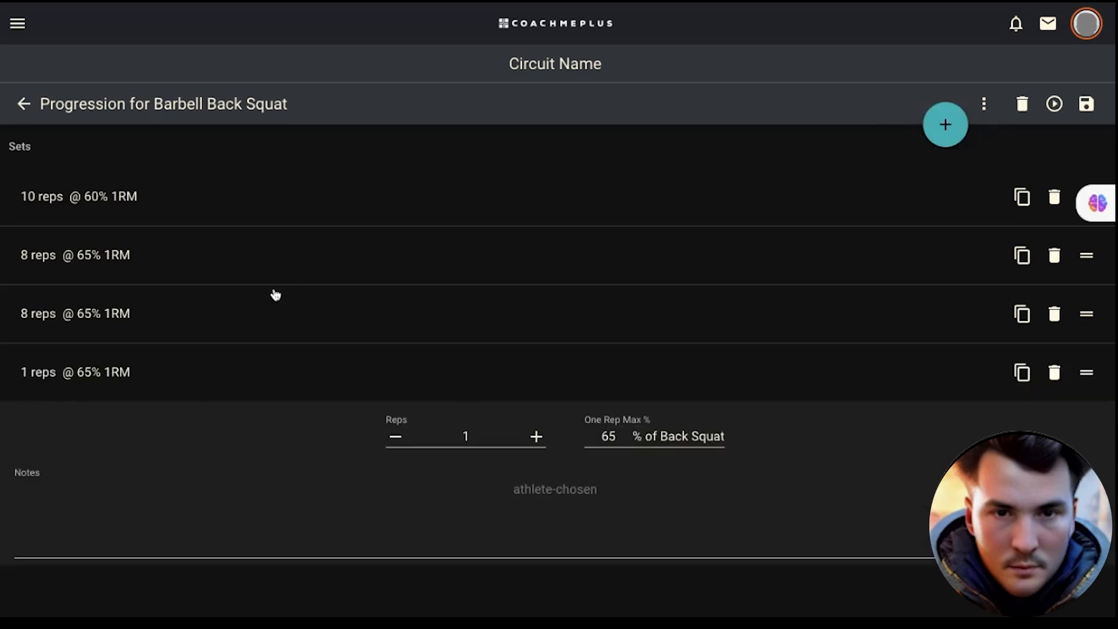
- Set the third set to 5 reps at 75% of the one rep max
{"action": "left_click", "coordinate": [166, 325]}
{"action": "left_click", "coordinate": [477, 380]}
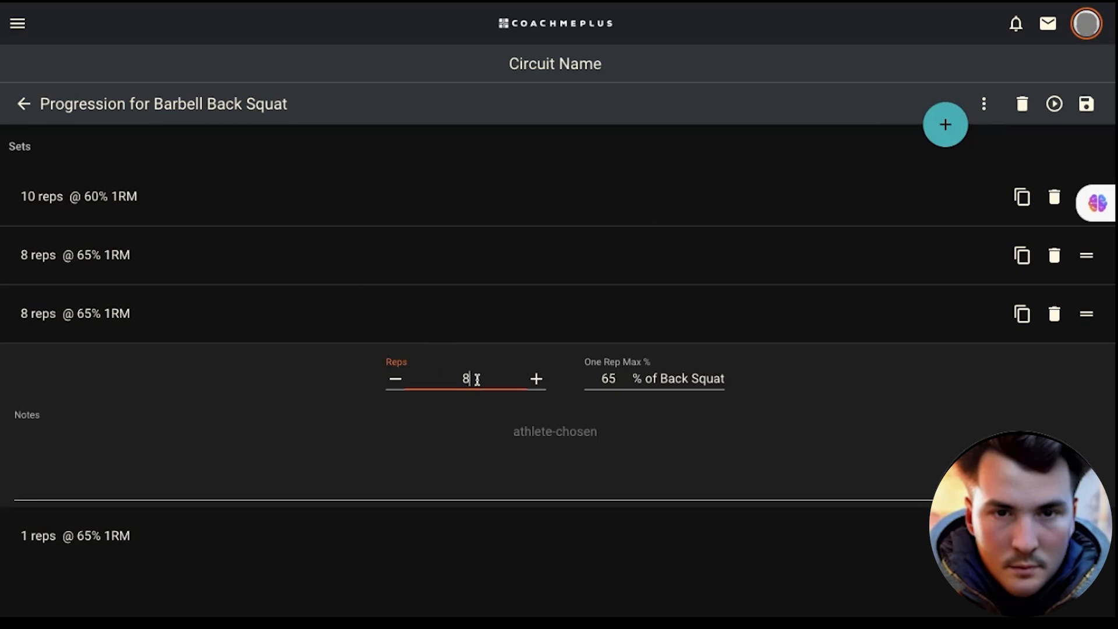
{"action": "type", "text": "5"}
{"action": "left_click", "coordinate": [618, 377]}
{"action": "key", "text": "BackSpace"}
{"action": "key", "text": "BackSpace"}
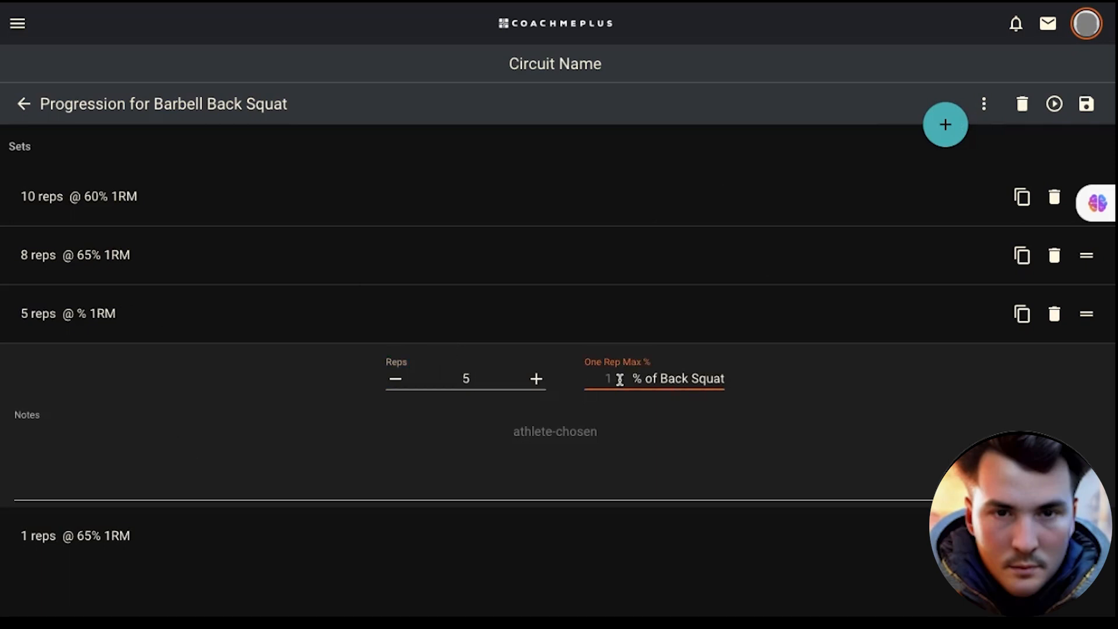
{"action": "type", "text": "75"}
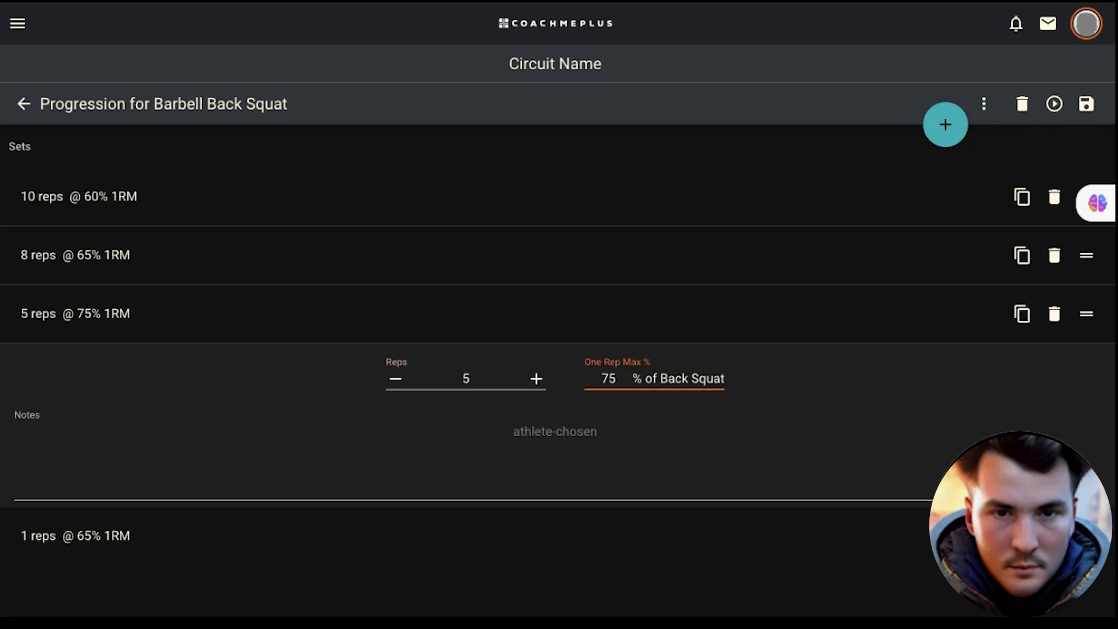
- Set the fourth set to 3 reps at 85% of the one rep max
{"action": "left_click", "coordinate": [539, 536]}
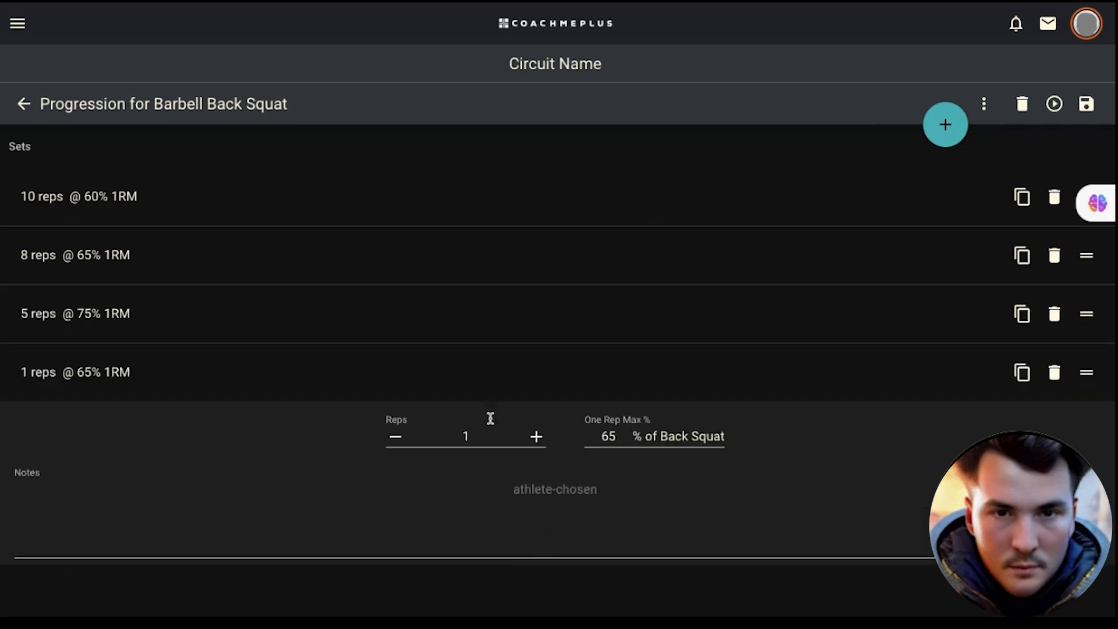
{"action": "left_click", "coordinate": [619, 434]}
{"action": "key", "text": "BackSpace"}
{"action": "key", "text": "BackSpace"}
{"action": "type", "text": "85"}
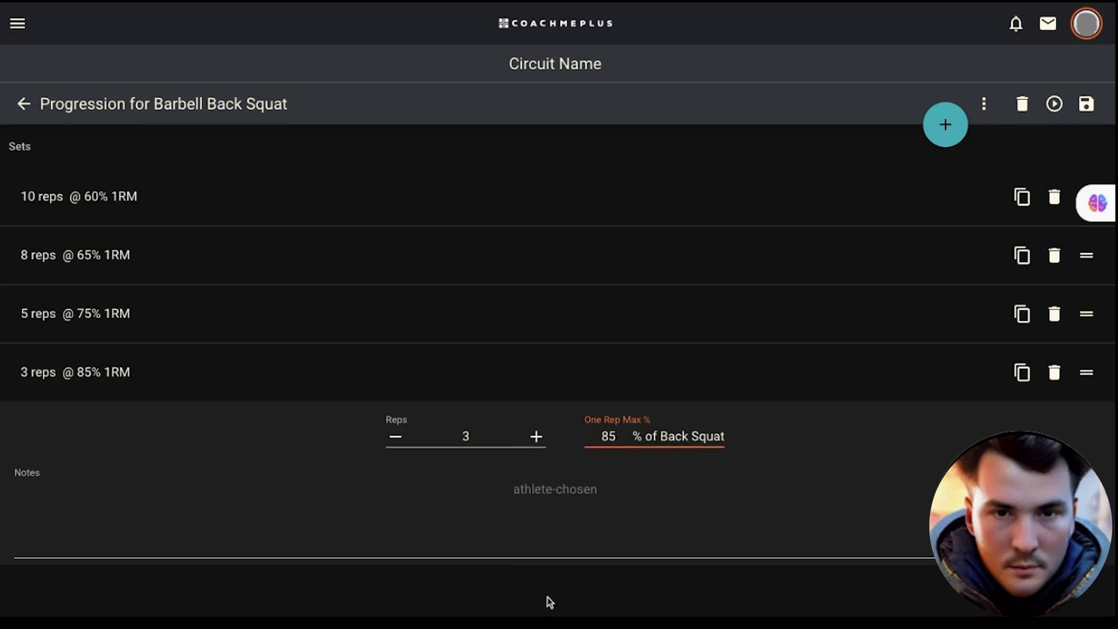
- Copy the fourth set, change the copy to 1 rep at 95% of the one rep max, and duplicate that set once
{"action": "left_click", "coordinate": [1022, 373]}
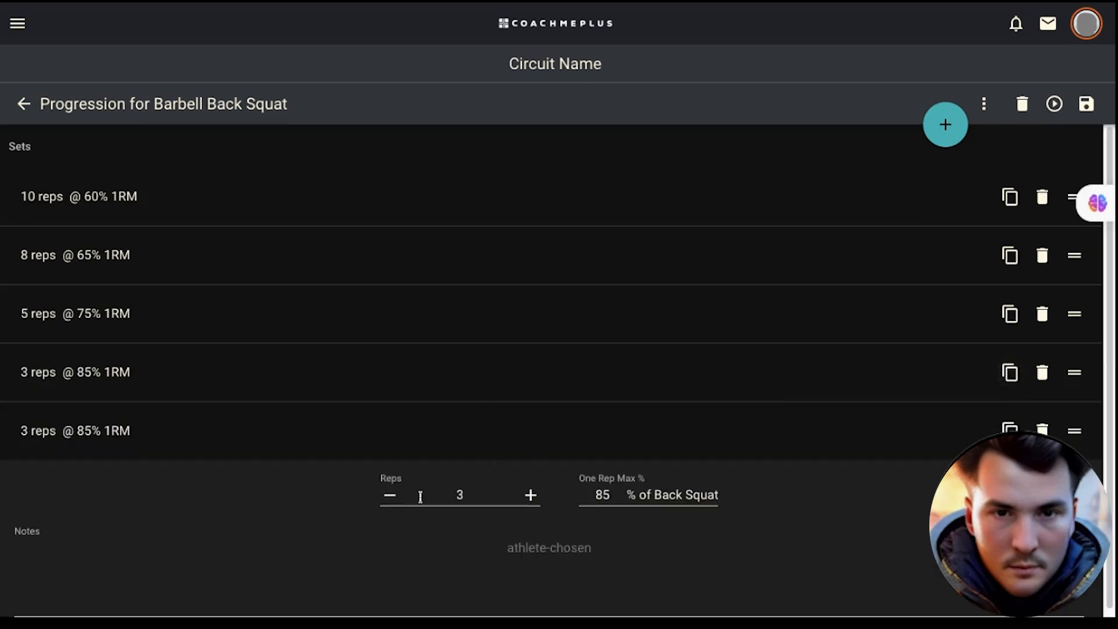
{"action": "left_click", "coordinate": [607, 495]}
{"action": "key", "text": "BackSpace"}
{"action": "key", "text": "BackSpace"}
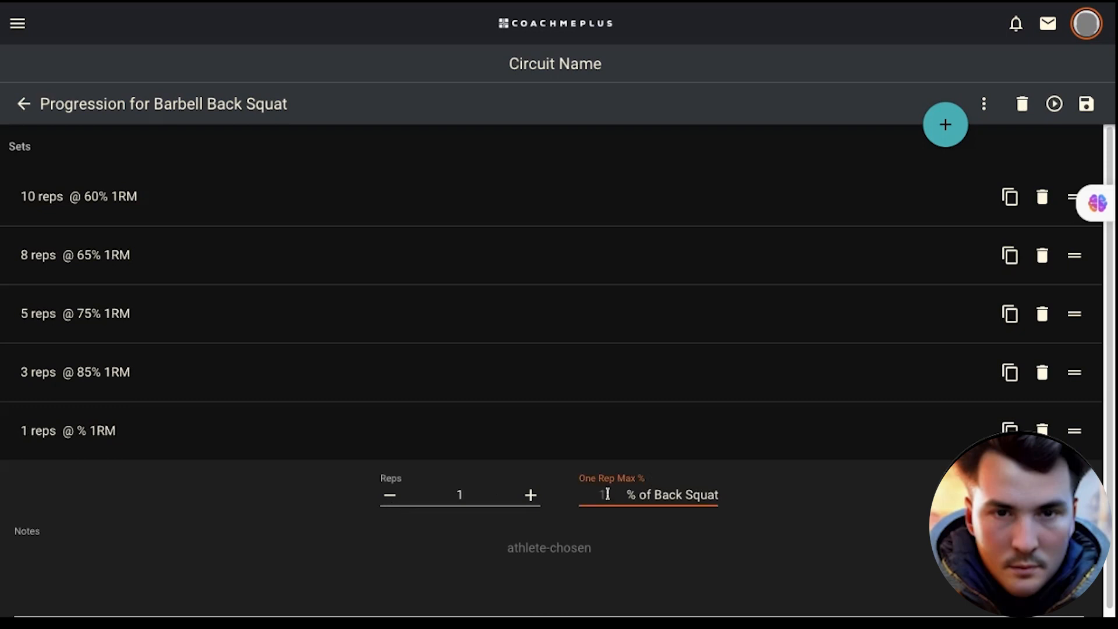
{"action": "type", "text": "95"}
{"action": "scroll", "coordinate": [718, 425], "scroll_direction": "down", "scroll_amount": 1}
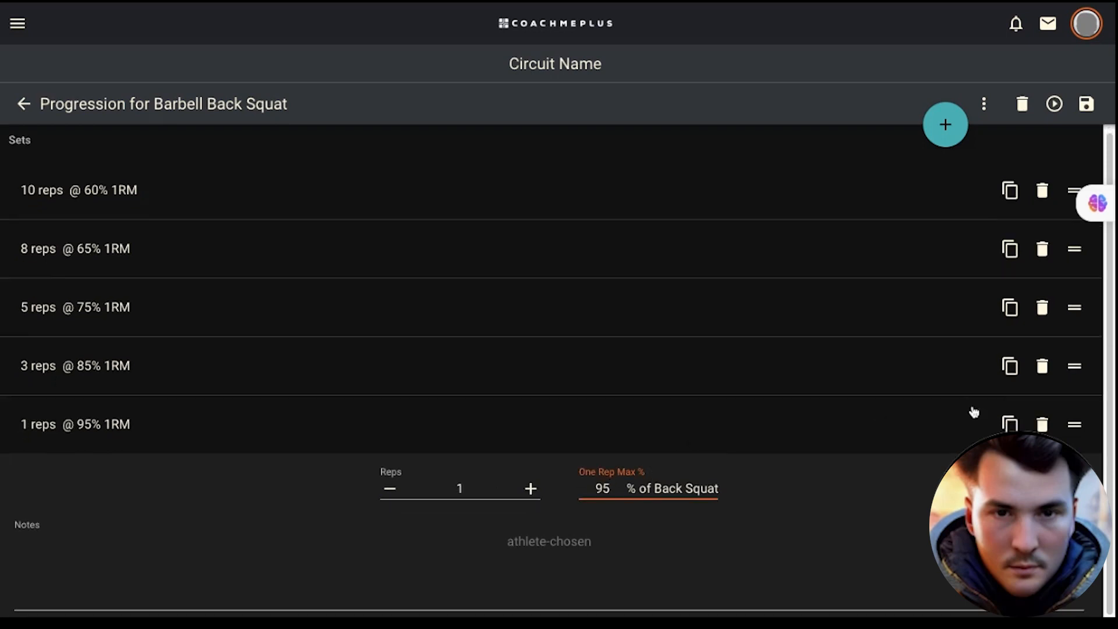
{"action": "left_click", "coordinate": [1006, 423]}
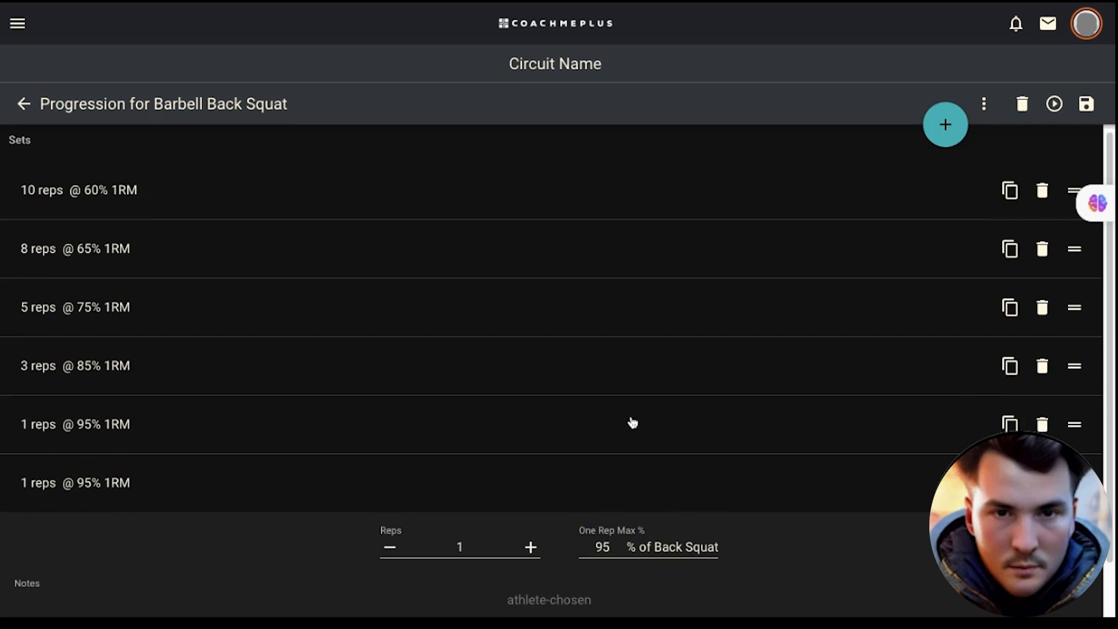
{"action": "scroll", "coordinate": [551, 371], "scroll_direction": "up", "scroll_amount": 1}
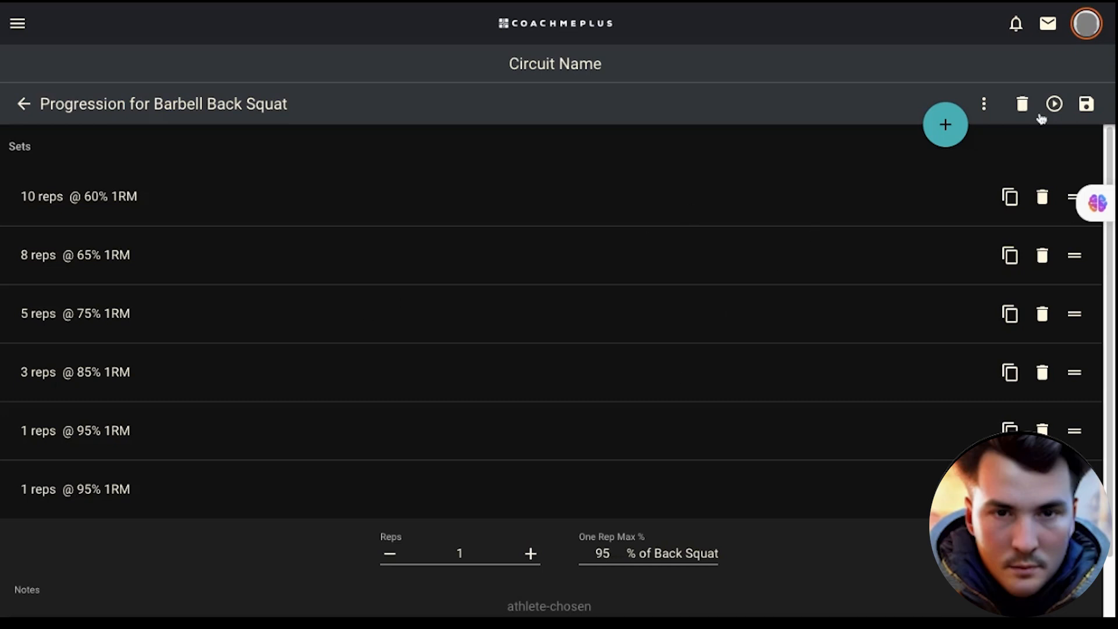
- Examine the properties that can be applied to all sets in the progression, leaving the selection as it is
{"action": "left_click", "coordinate": [984, 107]}
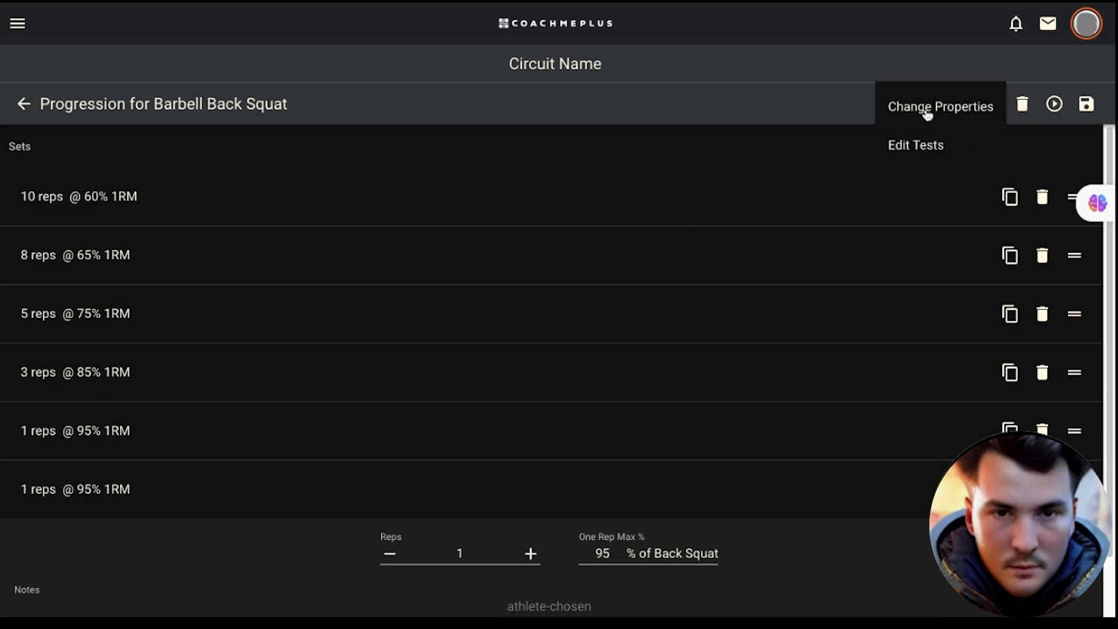
{"action": "left_click", "coordinate": [912, 110]}
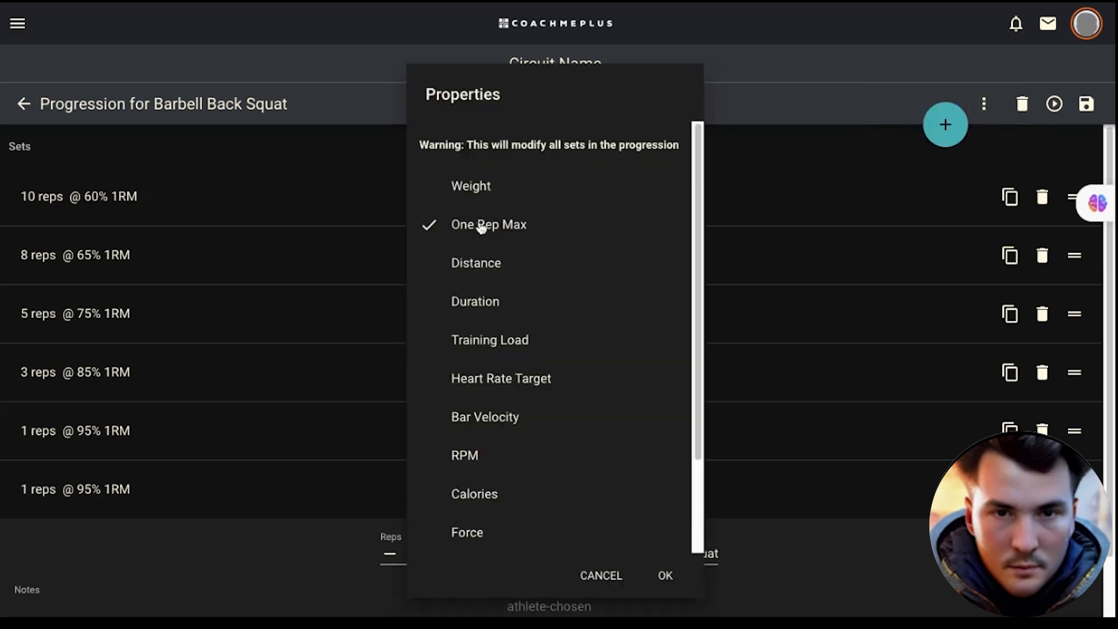
{"action": "scroll", "coordinate": [586, 398], "scroll_direction": "down", "scroll_amount": 2}
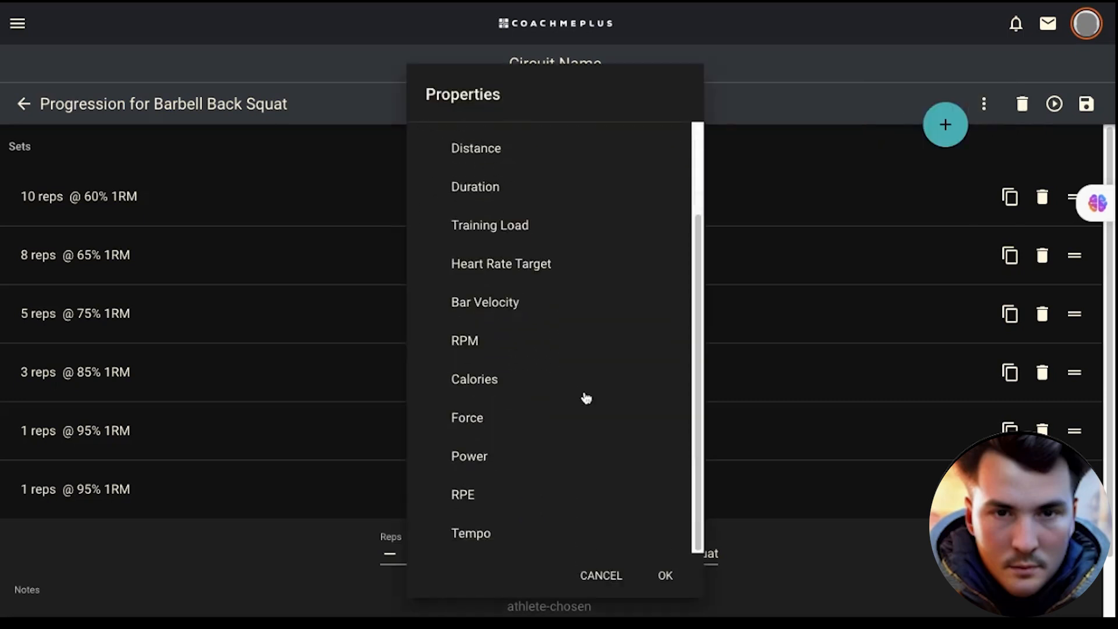
{"action": "scroll", "coordinate": [587, 398], "scroll_direction": "up", "scroll_amount": 2}
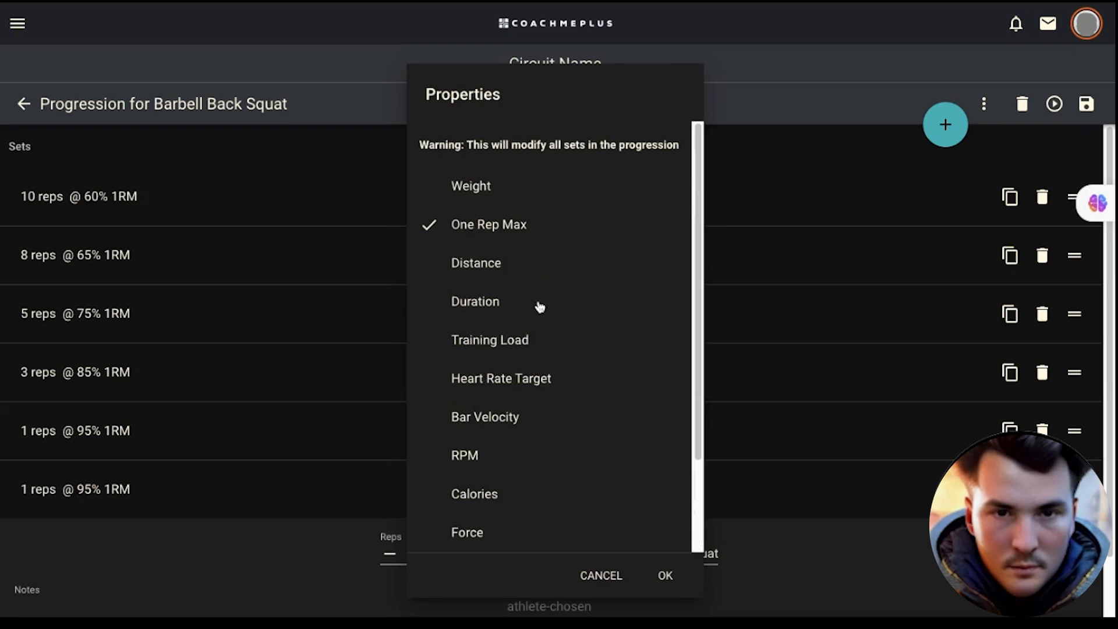
{"action": "left_click", "coordinate": [620, 580]}
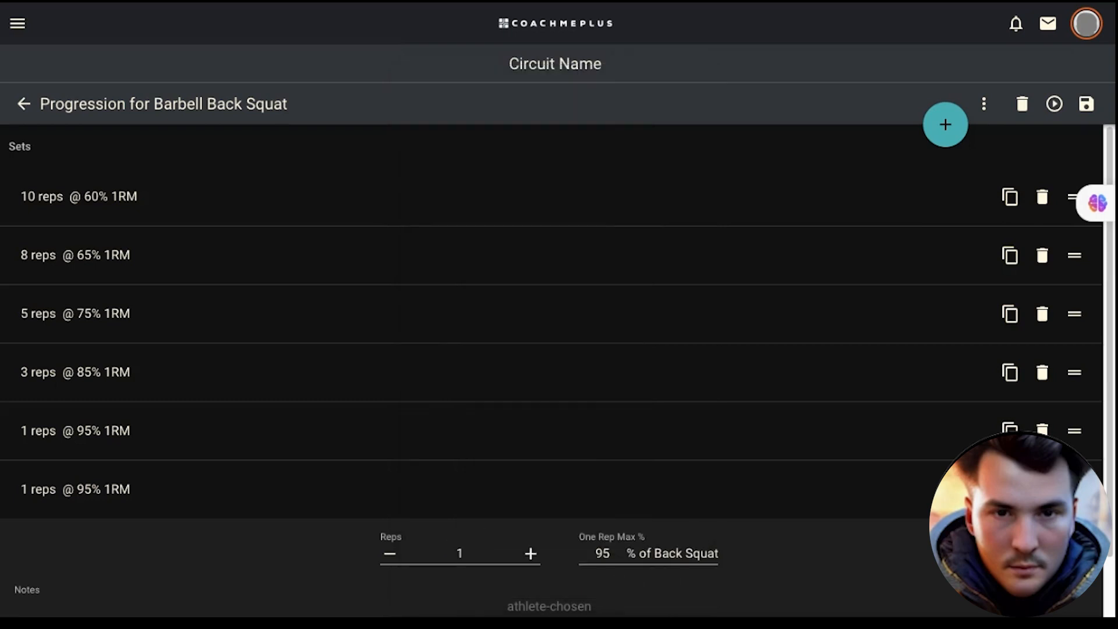
{"action": "scroll", "coordinate": [709, 364], "scroll_direction": "down", "scroll_amount": 1}
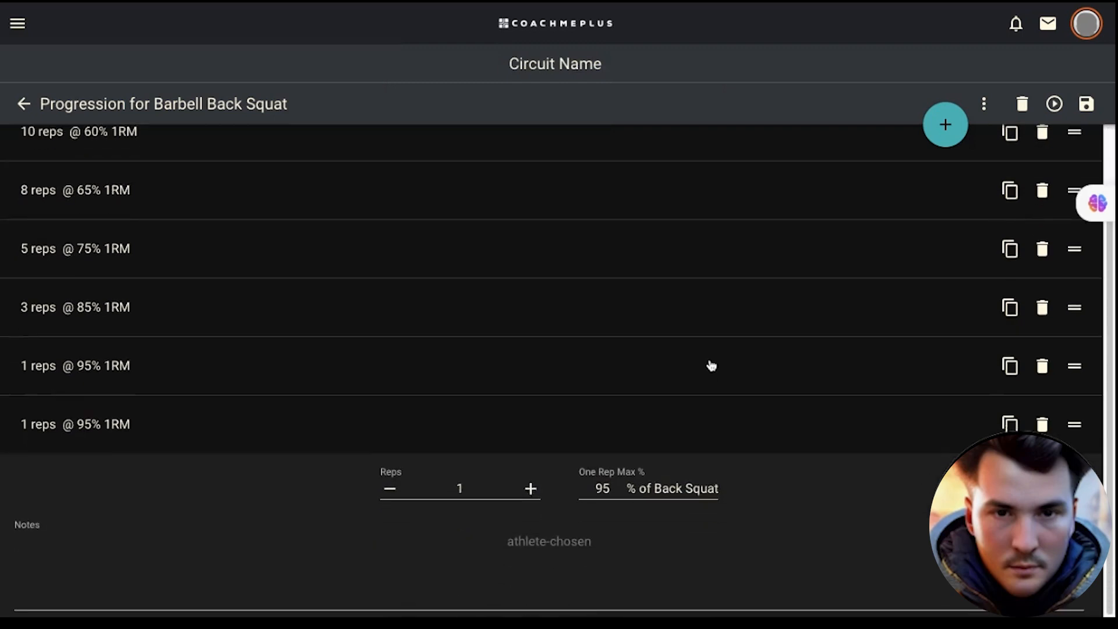
{"action": "scroll", "coordinate": [711, 365], "scroll_direction": "up", "scroll_amount": 1}
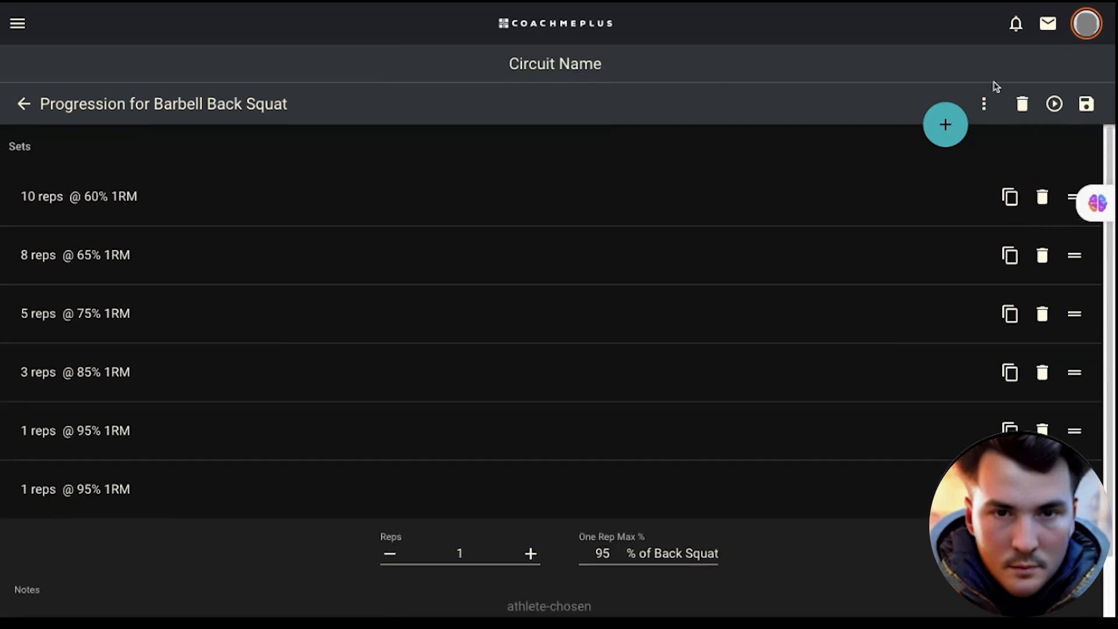
- Add a rest to the progression and set its duration to 1 minute
{"action": "left_click", "coordinate": [954, 132]}
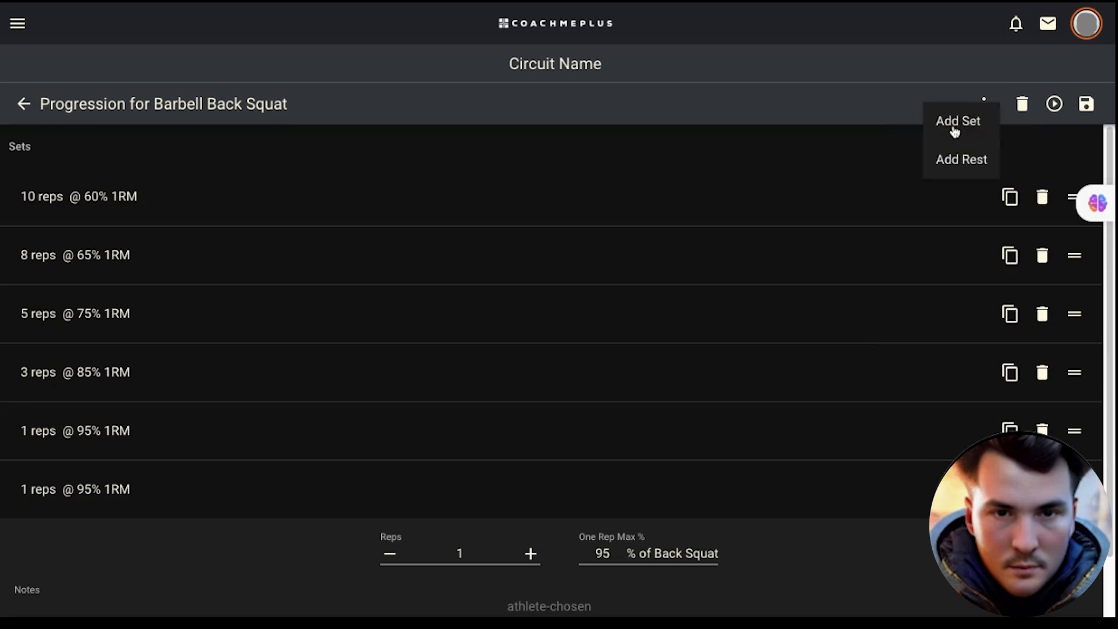
{"action": "left_click", "coordinate": [960, 162]}
{"action": "scroll", "coordinate": [350, 462], "scroll_direction": "down", "scroll_amount": 2}
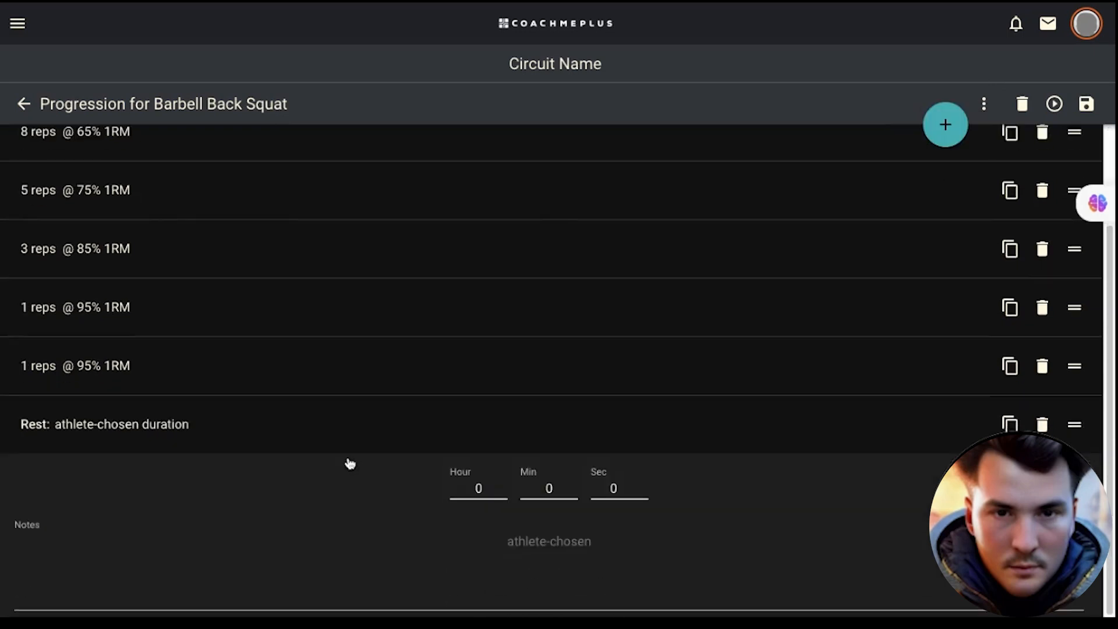
{"action": "double_click", "coordinate": [561, 487]}
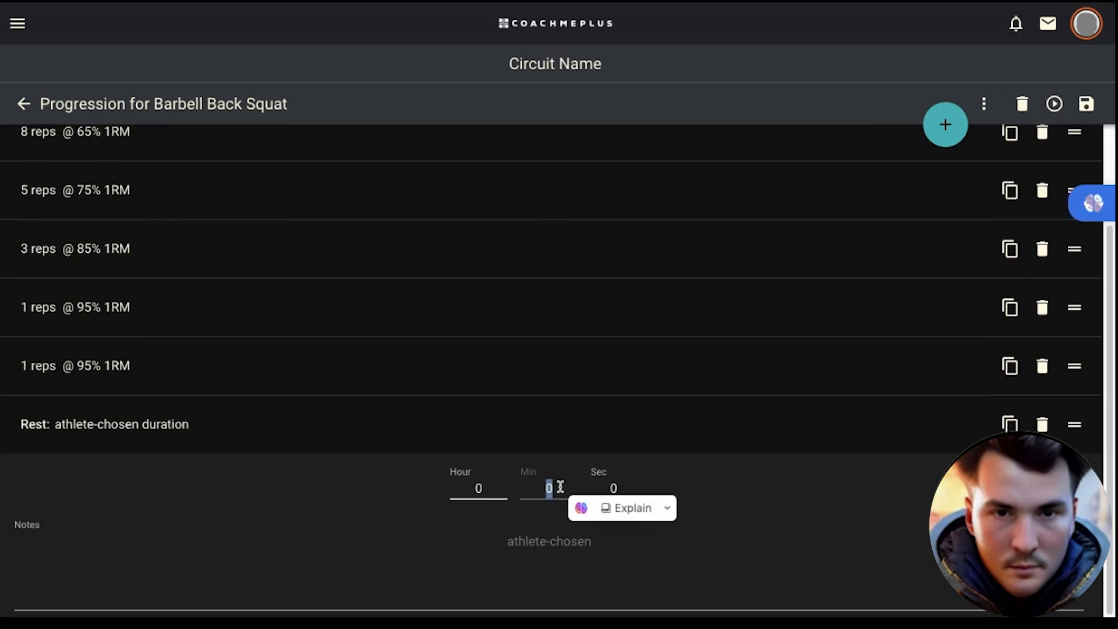
{"action": "type", "text": "1"}
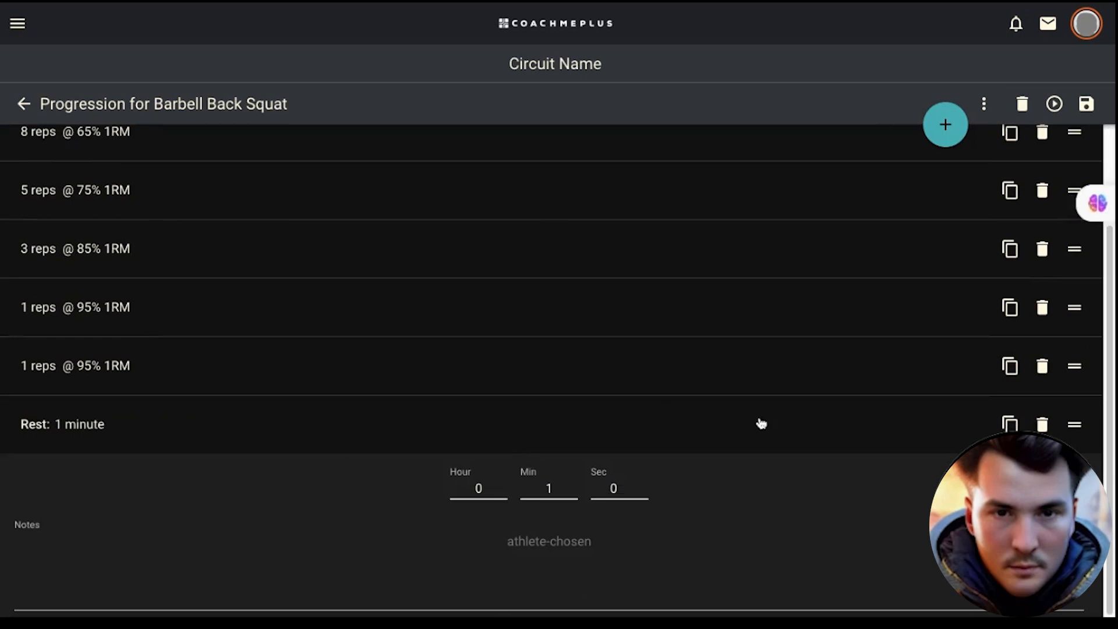
- Move the 1-minute rest between the 10-rep and 8-rep sets
{"action": "left_click_drag", "start_coordinate": [1074, 424], "coordinate": [1074, 167]}
{"action": "scroll", "coordinate": [844, 225], "scroll_direction": "up", "scroll_amount": 2}
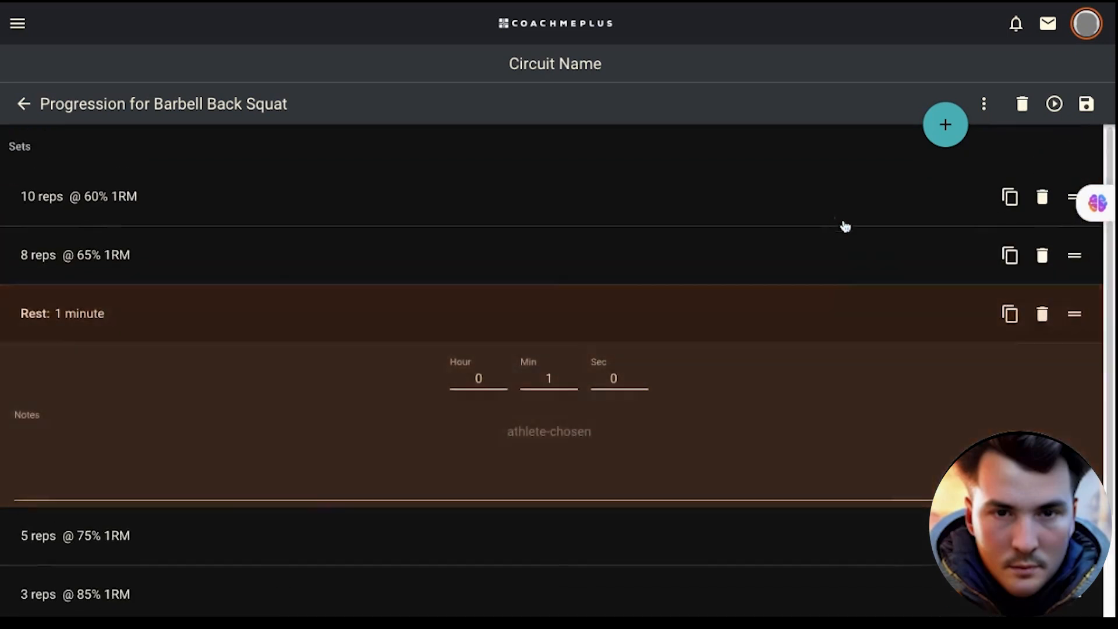
{"action": "left_click_drag", "start_coordinate": [1076, 317], "coordinate": [1075, 255]}
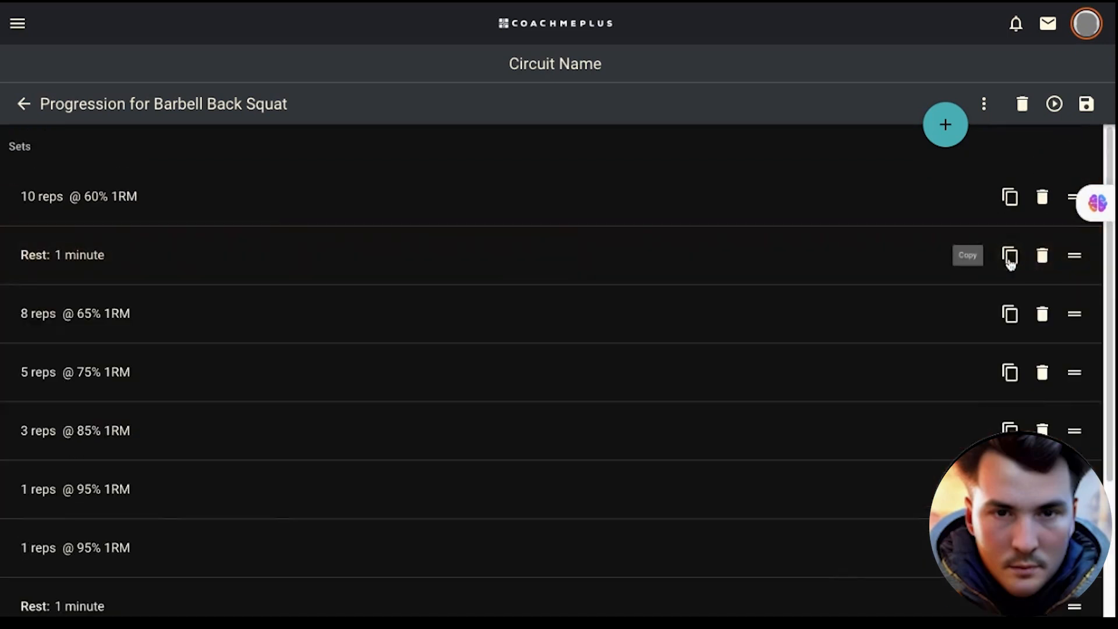
- Copy the 1-minute rest three times and place one copy between the 8-rep and 5-rep sets
{"action": "left_click", "coordinate": [1011, 256]}
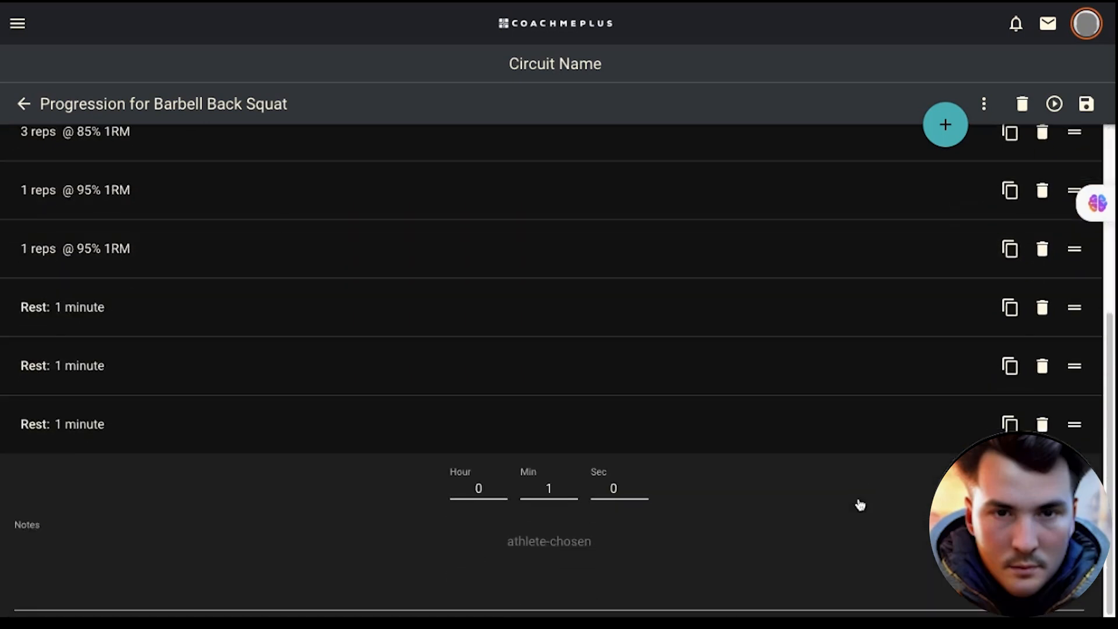
{"action": "scroll", "coordinate": [736, 402], "scroll_direction": "up", "scroll_amount": 2}
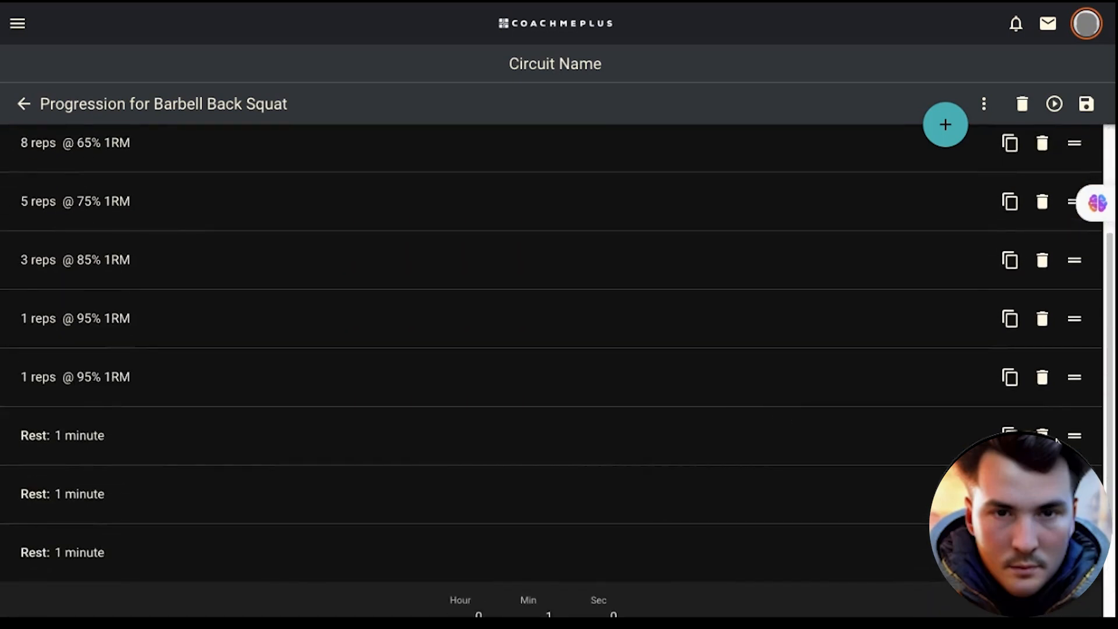
{"action": "scroll", "coordinate": [938, 392], "scroll_direction": "up", "scroll_amount": 1}
{"action": "scroll", "coordinate": [939, 392], "scroll_direction": "down", "scroll_amount": 1}
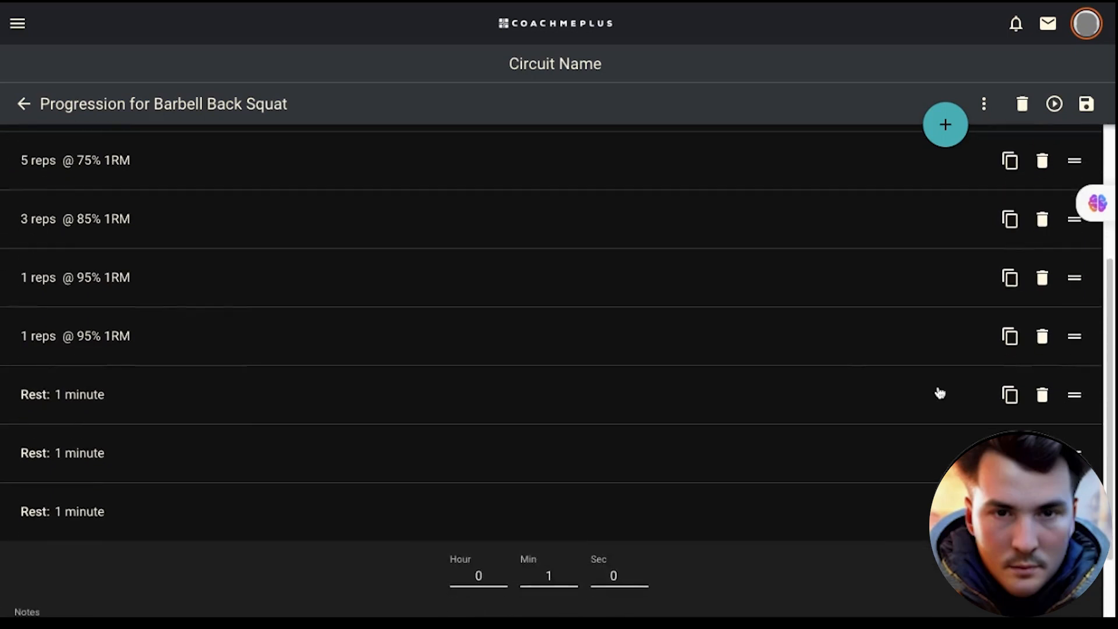
{"action": "left_click_drag", "start_coordinate": [1080, 393], "coordinate": [852, 192]}
{"action": "scroll", "coordinate": [852, 192], "scroll_direction": "up", "scroll_amount": 3}
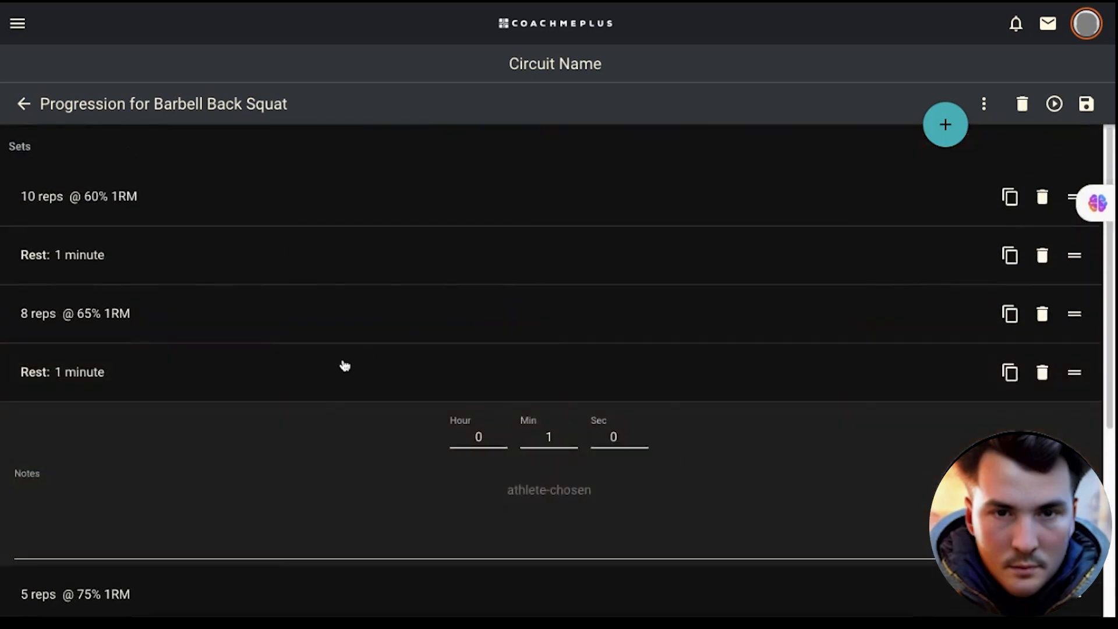
- Move the two remaining 1-minute rests so one follows the 5-rep set and the other follows the 3-rep set
{"action": "scroll", "coordinate": [345, 366], "scroll_direction": "down", "scroll_amount": 4}
{"action": "scroll", "coordinate": [345, 366], "scroll_direction": "down", "scroll_amount": 1}
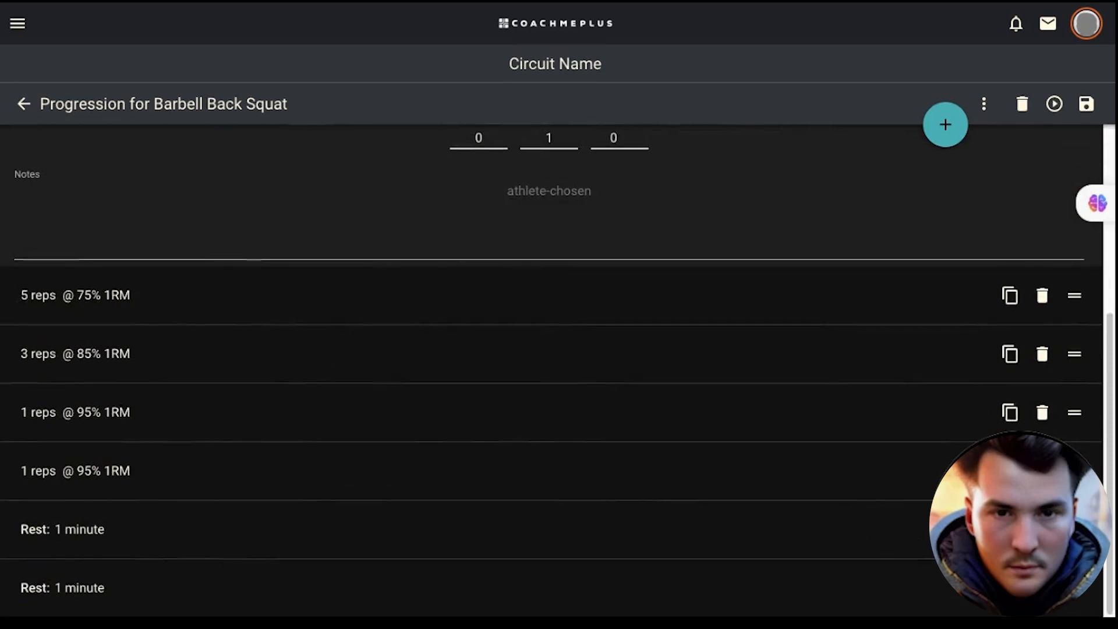
{"action": "left_click_drag", "start_coordinate": [1019, 522], "coordinate": [90, 521]}
{"action": "left_click_drag", "start_coordinate": [1073, 587], "coordinate": [1056, 329]}
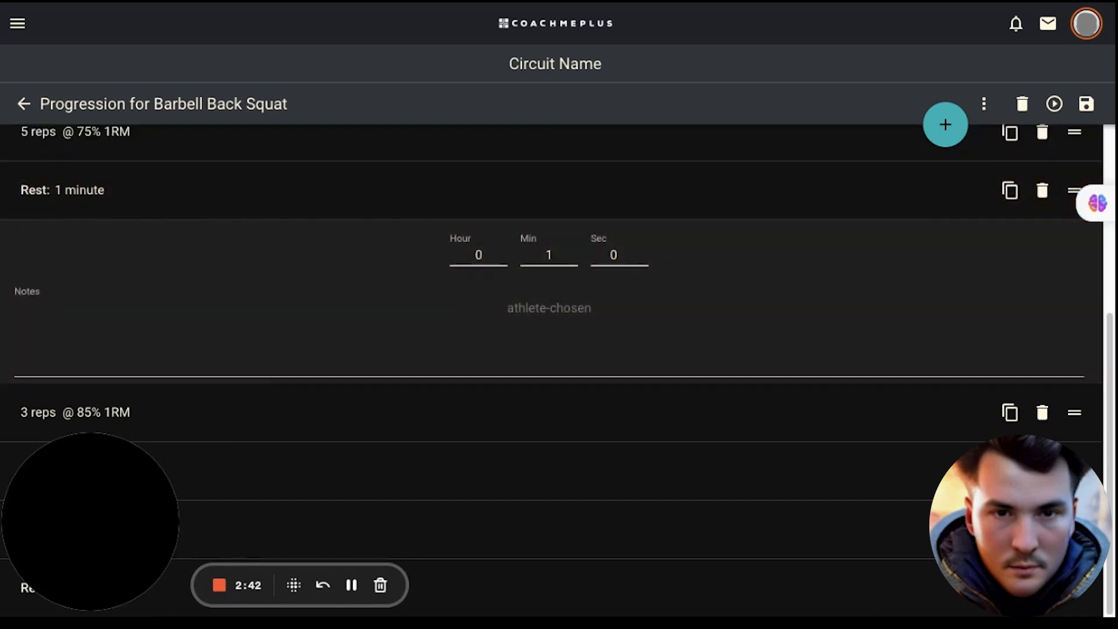
{"action": "left_click_drag", "start_coordinate": [1074, 587], "coordinate": [1057, 438]}
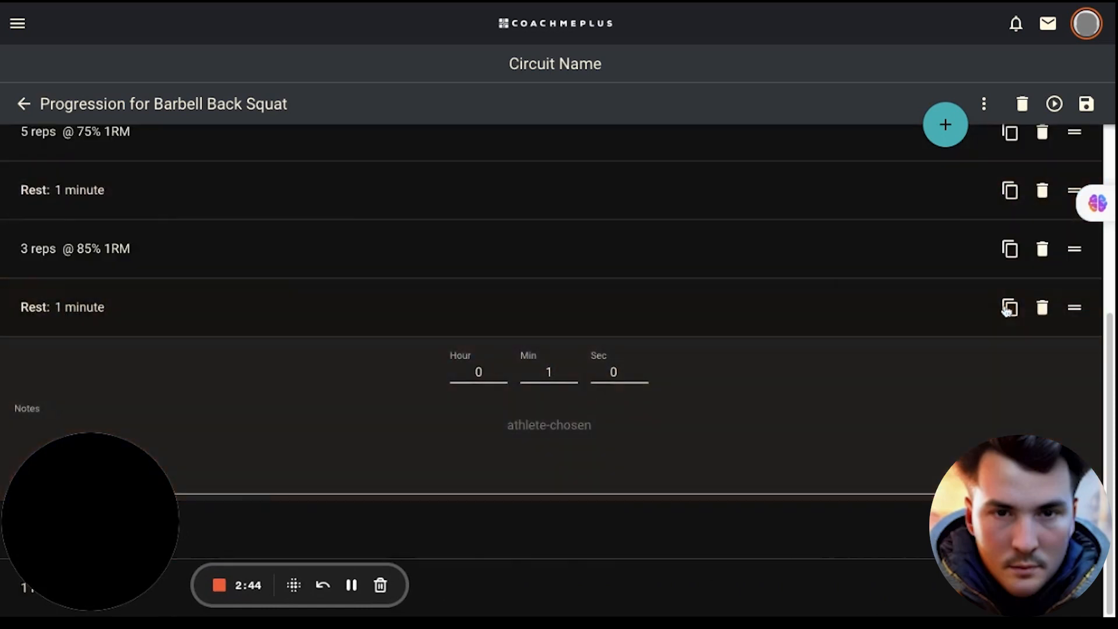
- Place another copy of the rest between the two 1-rep sets and set it to 1 minute 30 seconds
{"action": "left_click", "coordinate": [1007, 310]}
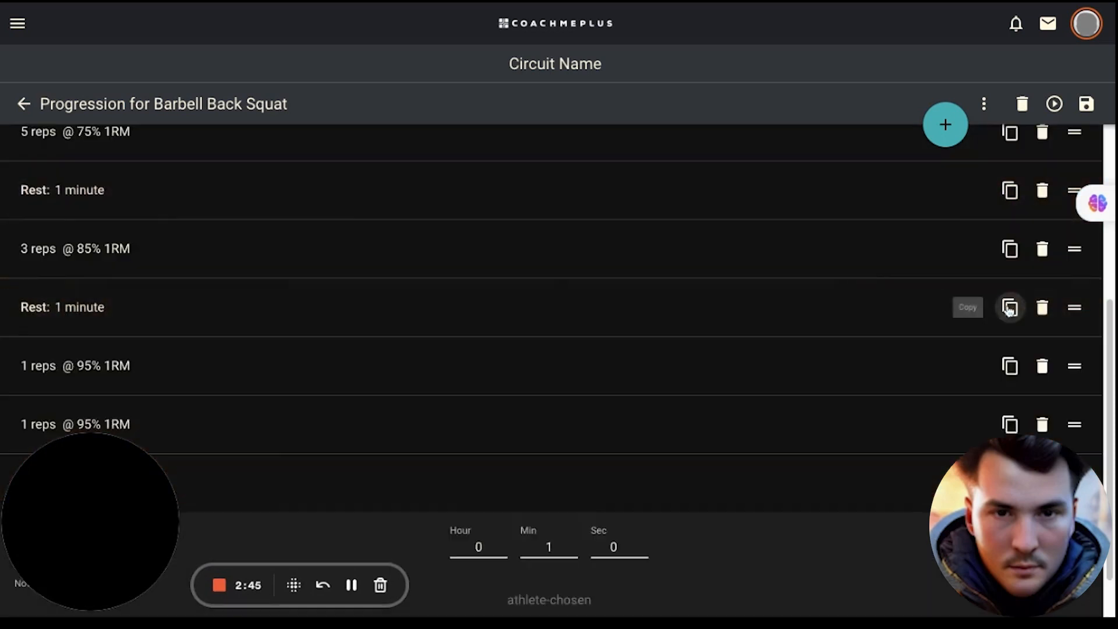
{"action": "left_click_drag", "start_coordinate": [1075, 426], "coordinate": [1075, 367]}
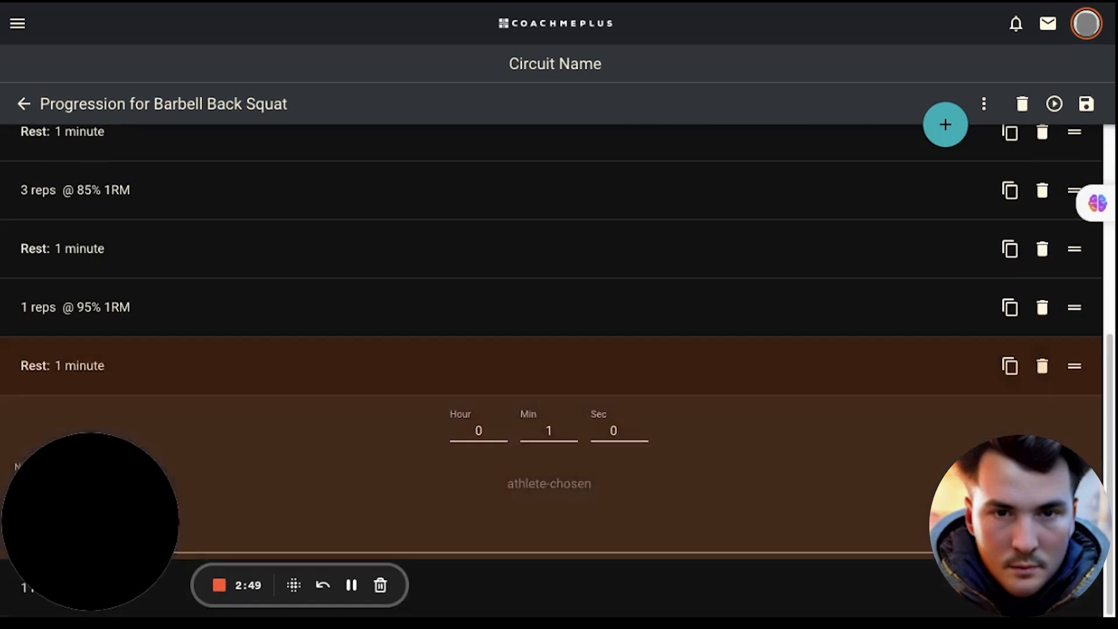
{"action": "double_click", "coordinate": [614, 431]}
{"action": "type", "text": "30"}
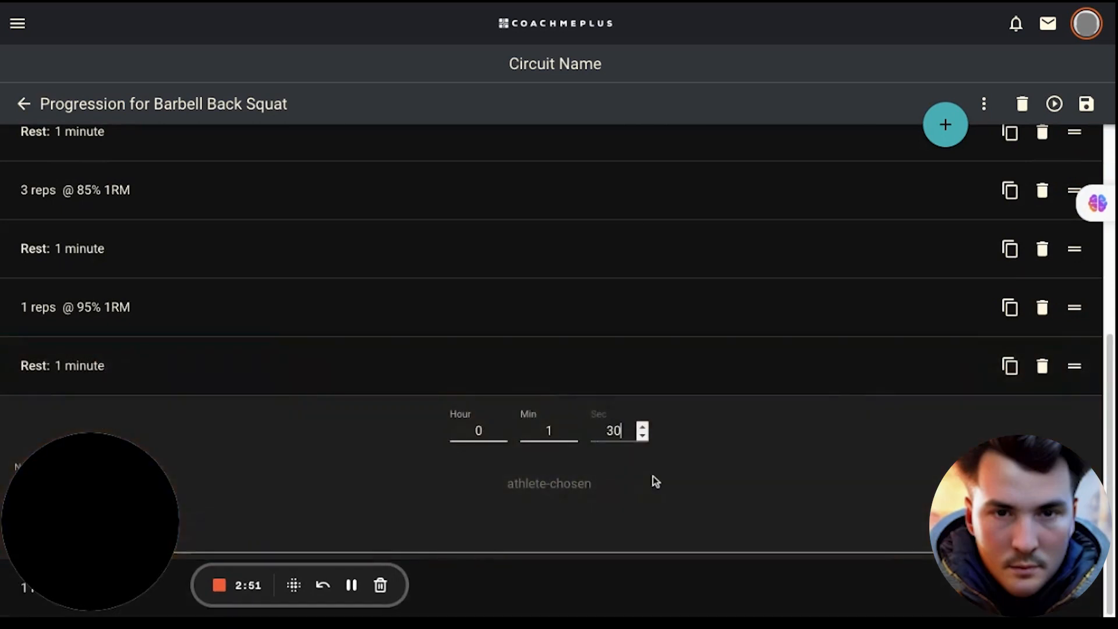
{"action": "left_click", "coordinate": [675, 380]}
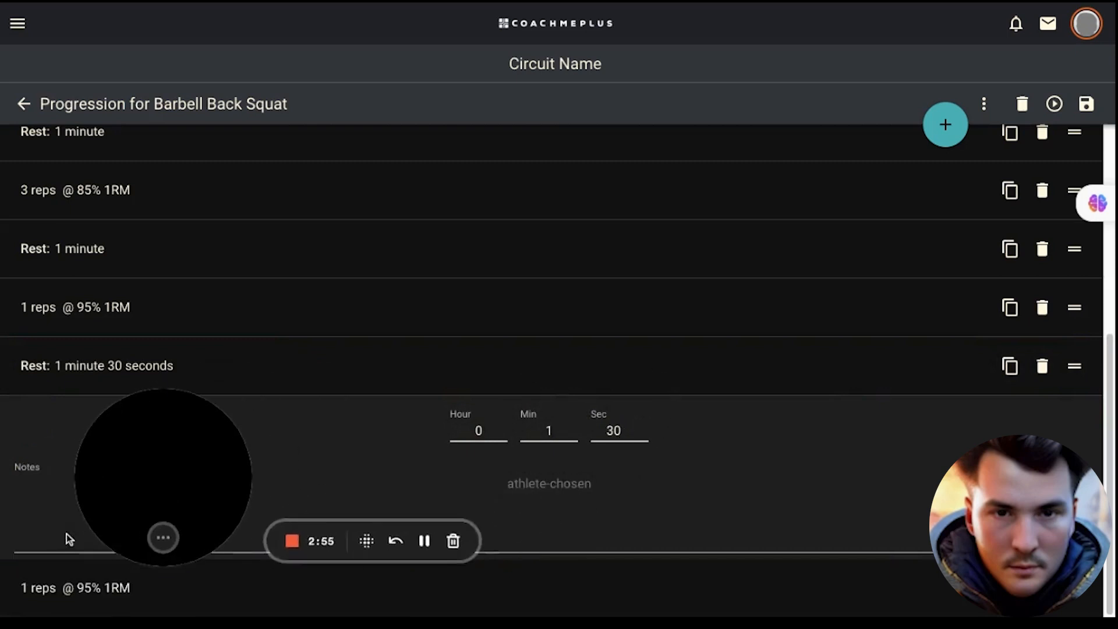
- Save the Barbell Back Squat progression and the circuit containing it
{"action": "left_click", "coordinate": [1089, 106]}
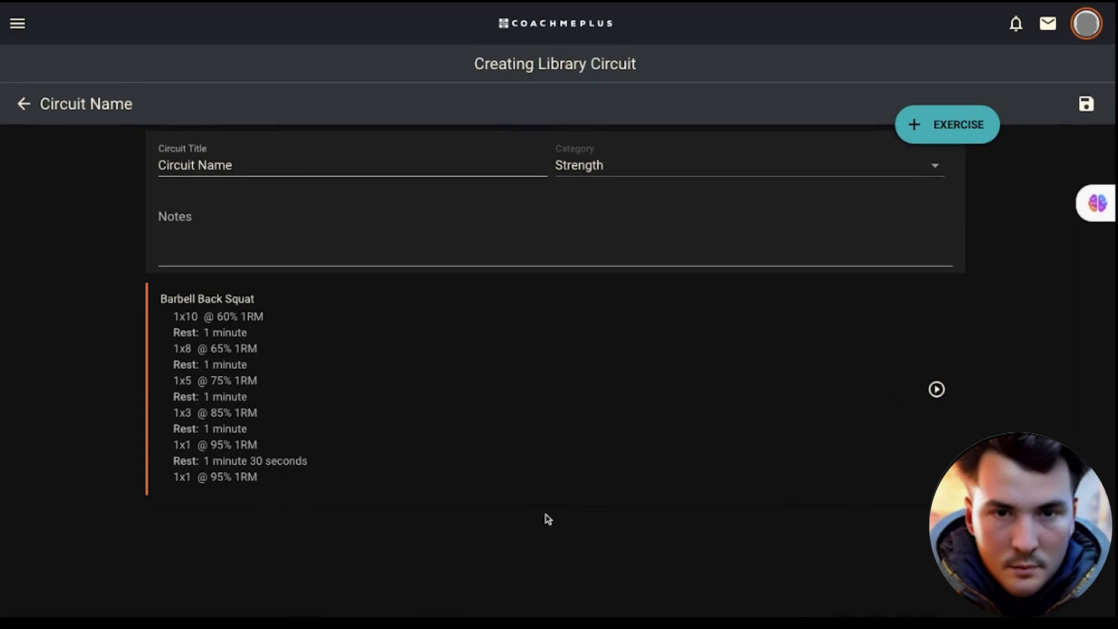
{"action": "left_click", "coordinate": [1086, 107]}
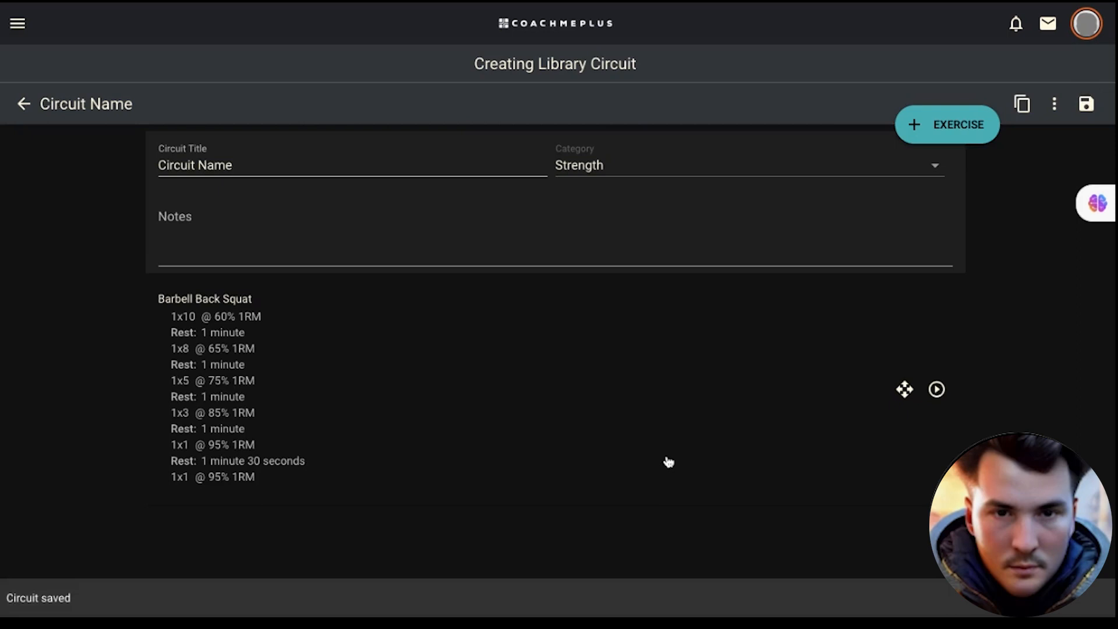
- Rename the circuit as "Back Squat 5-3-1 Progression" and save it
{"action": "left_click", "coordinate": [312, 178]}
{"action": "triple_click", "coordinate": [304, 163]}
{"action": "type", "text": "Bac"}
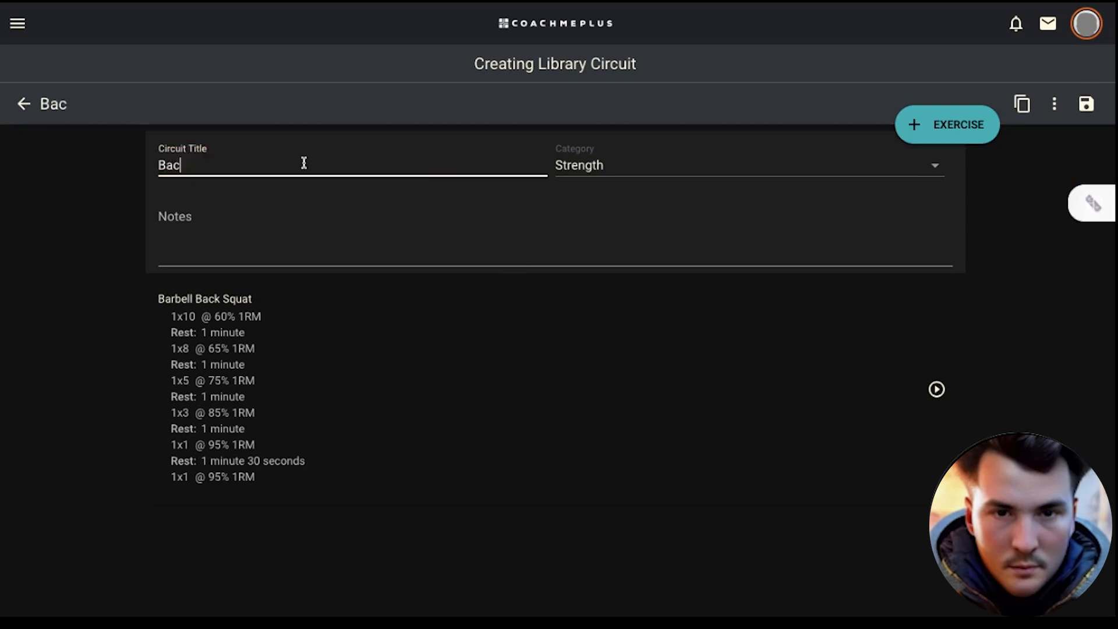
{"action": "type", "text": "k Squat 5-3-1"}
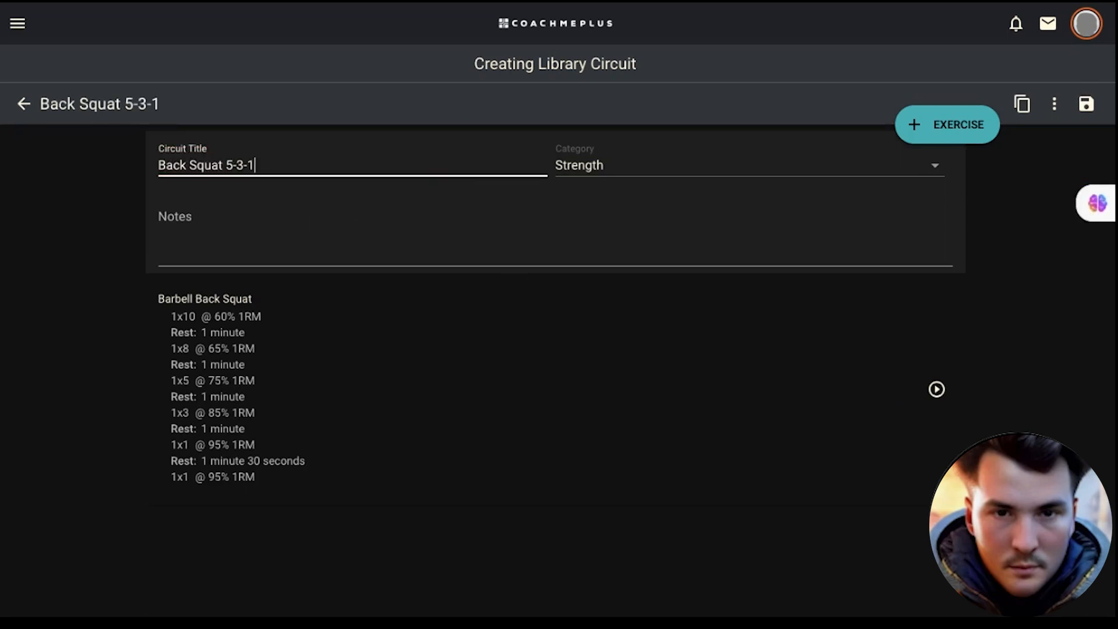
{"action": "type", "text": " Progression"}
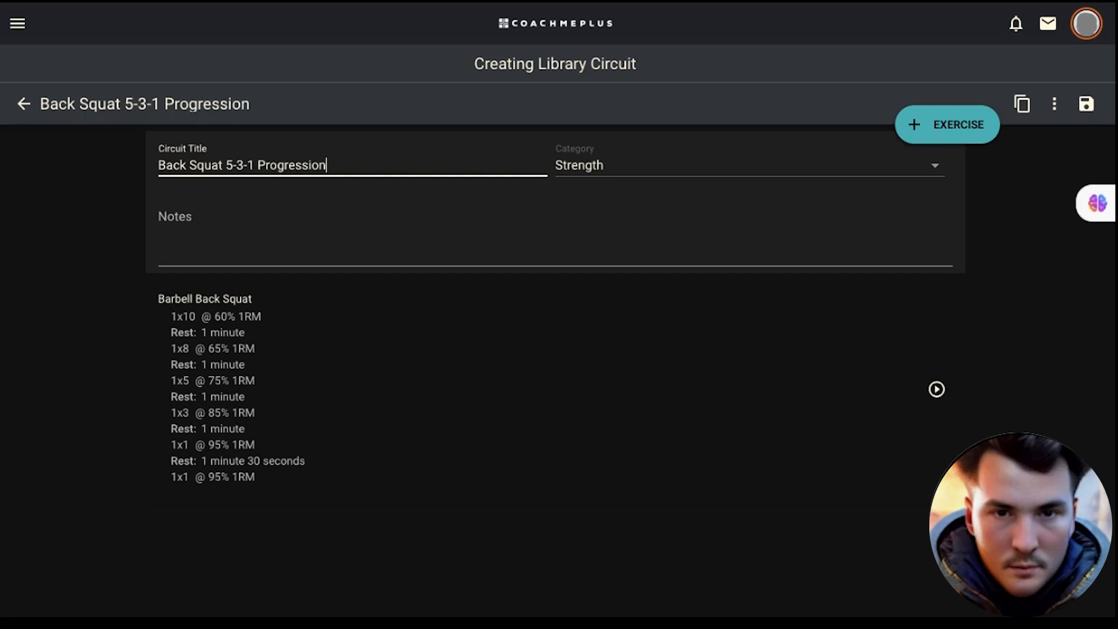
{"action": "left_click", "coordinate": [1086, 105]}
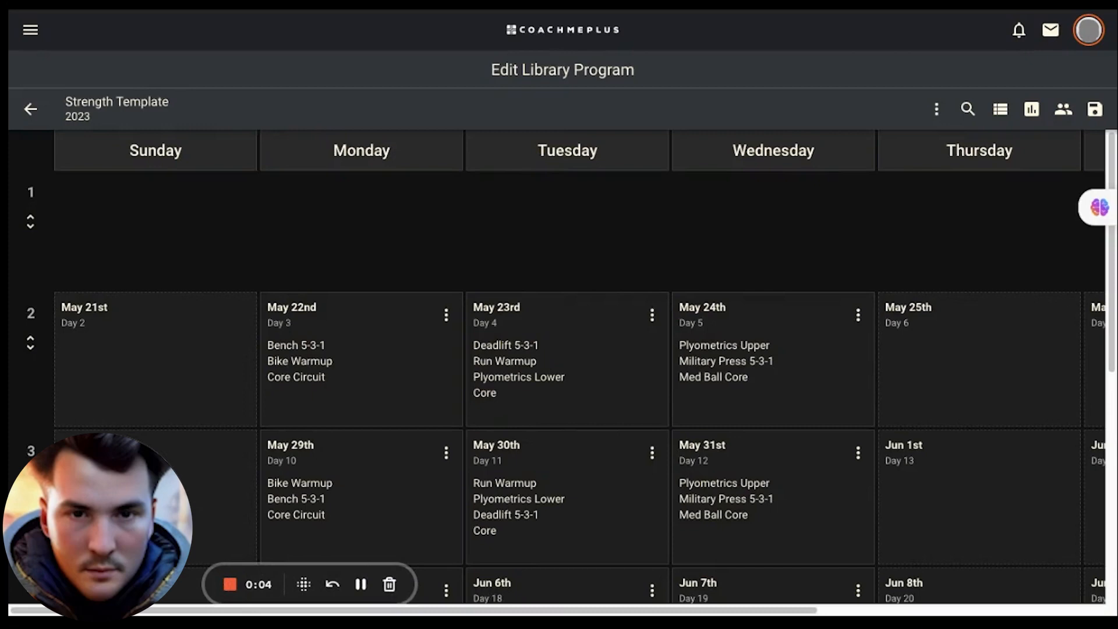
- Find Barbell Deadlift in the Strength Template program by searching for "barbell dea" and open its calendar view
{"action": "left_click", "coordinate": [966, 110]}
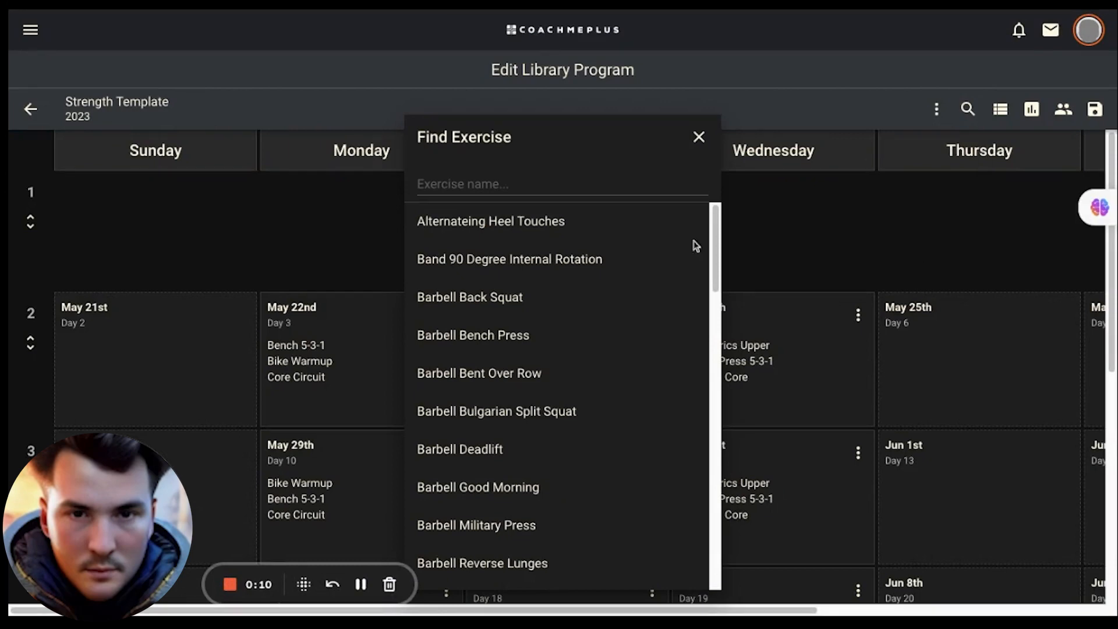
{"action": "scroll", "coordinate": [561, 435], "scroll_direction": "down", "scroll_amount": 3}
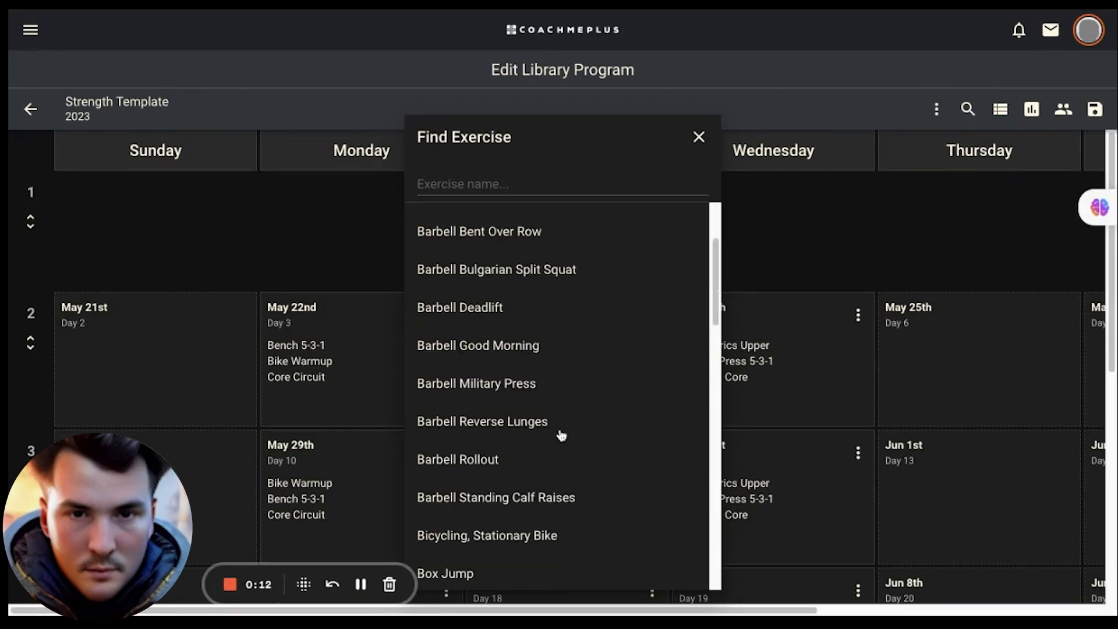
{"action": "scroll", "coordinate": [561, 436], "scroll_direction": "down", "scroll_amount": 5}
{"action": "scroll", "coordinate": [561, 436], "scroll_direction": "up", "scroll_amount": 5}
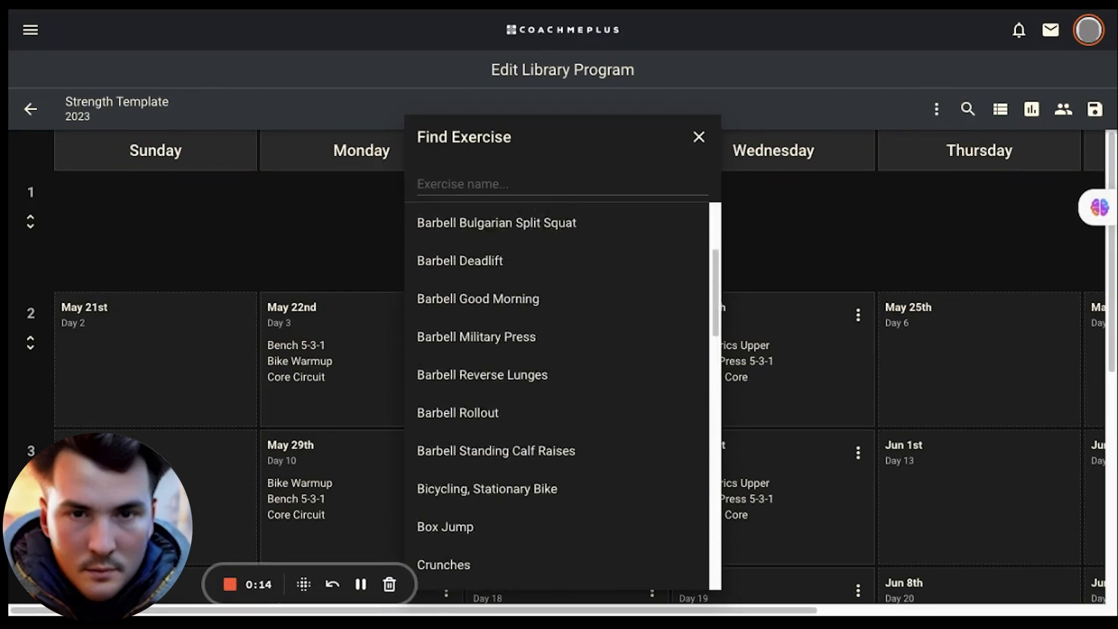
{"action": "scroll", "coordinate": [559, 414], "scroll_direction": "up", "scroll_amount": 3}
{"action": "left_click", "coordinate": [535, 181]}
{"action": "type", "text": "bar"}
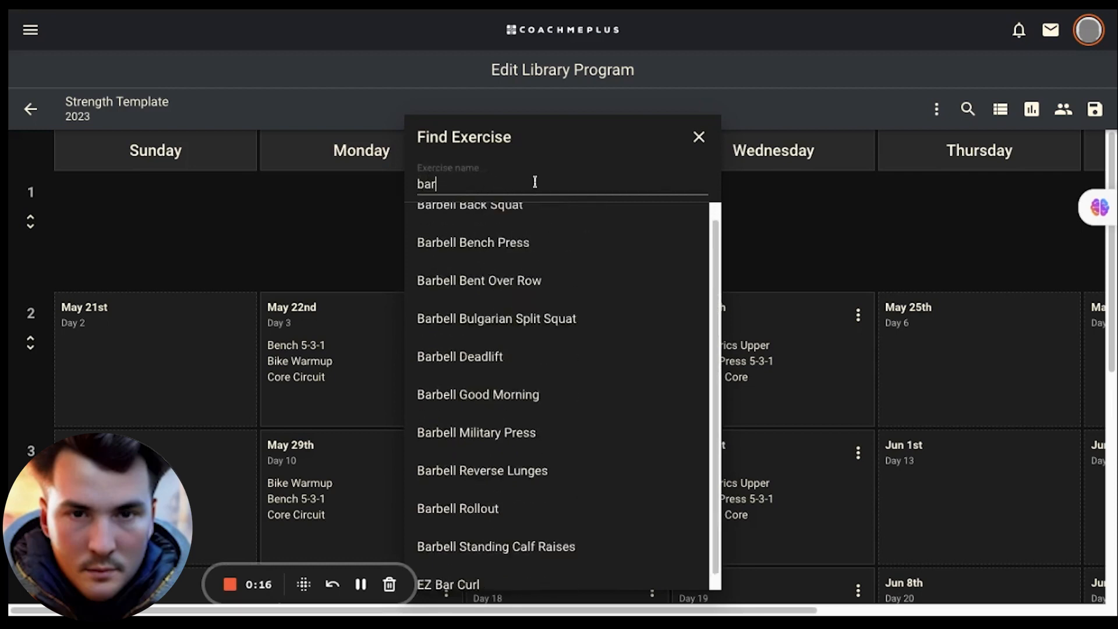
{"action": "type", "text": "bell dea"}
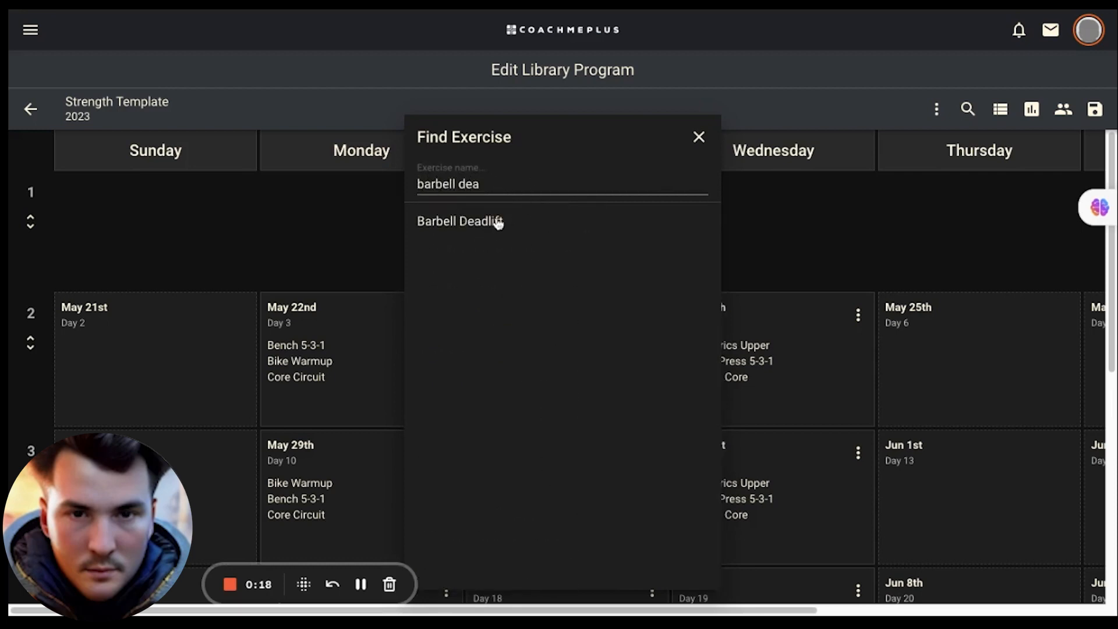
{"action": "left_click", "coordinate": [492, 221]}
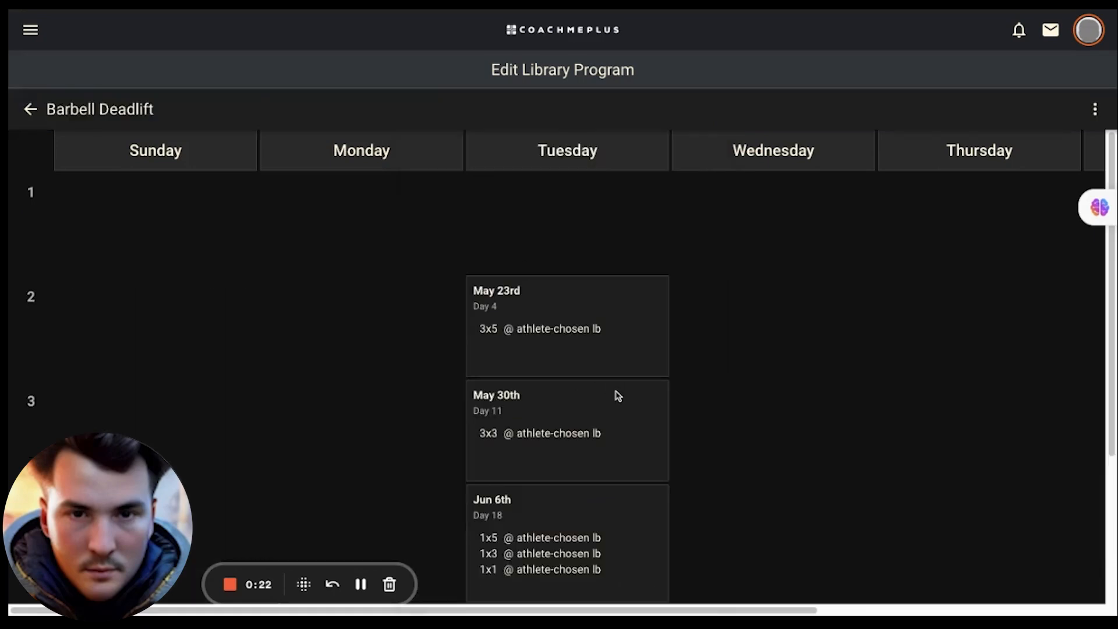
- Open the May 30th Barbell Deadlift progression and set its first set to 5 reps
{"action": "scroll", "coordinate": [697, 424], "scroll_direction": "down", "scroll_amount": 1}
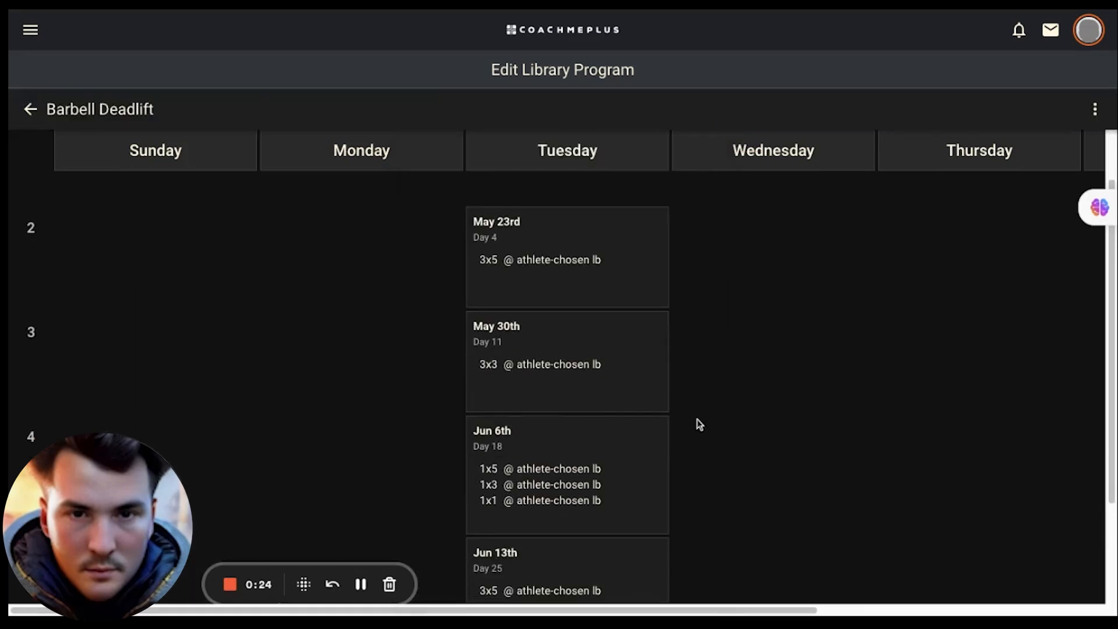
{"action": "scroll", "coordinate": [574, 337], "scroll_direction": "down", "scroll_amount": 1}
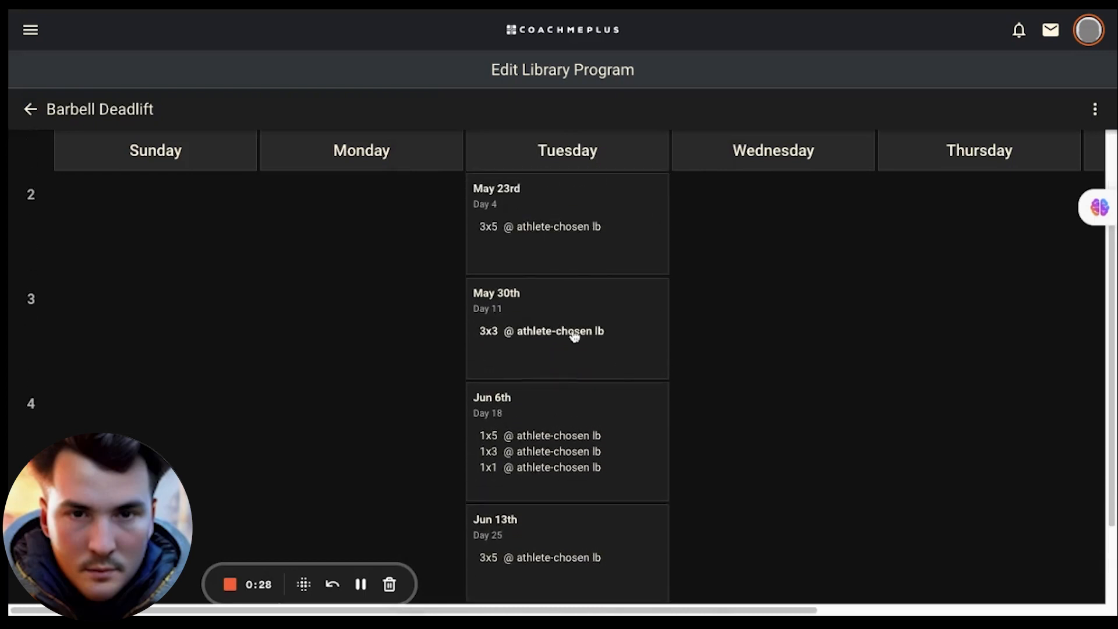
{"action": "left_click", "coordinate": [574, 336]}
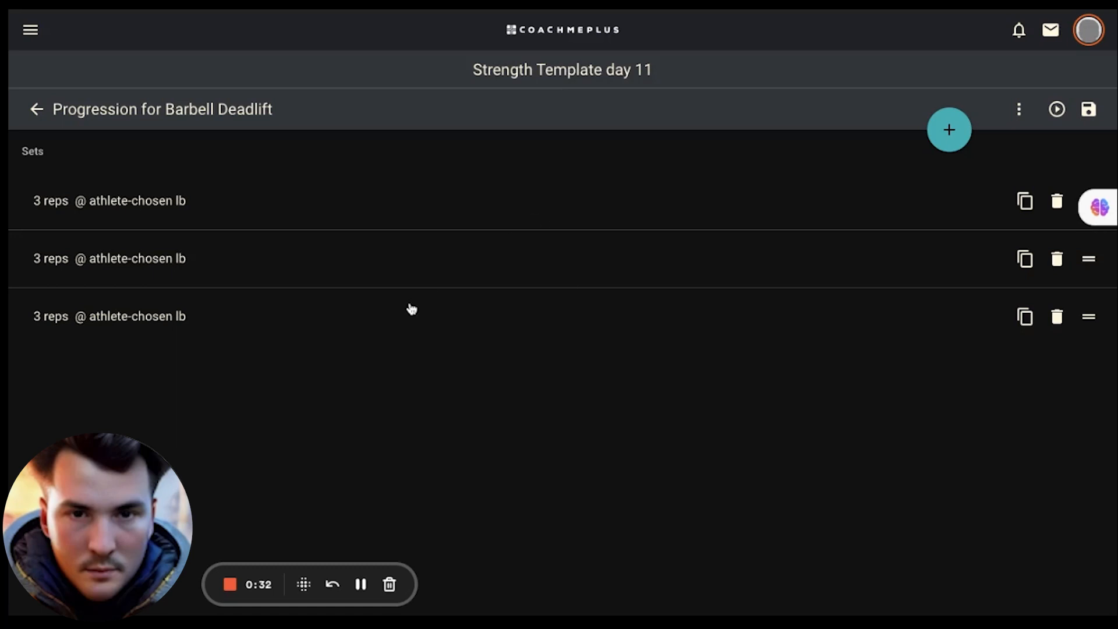
{"action": "left_click", "coordinate": [360, 215]}
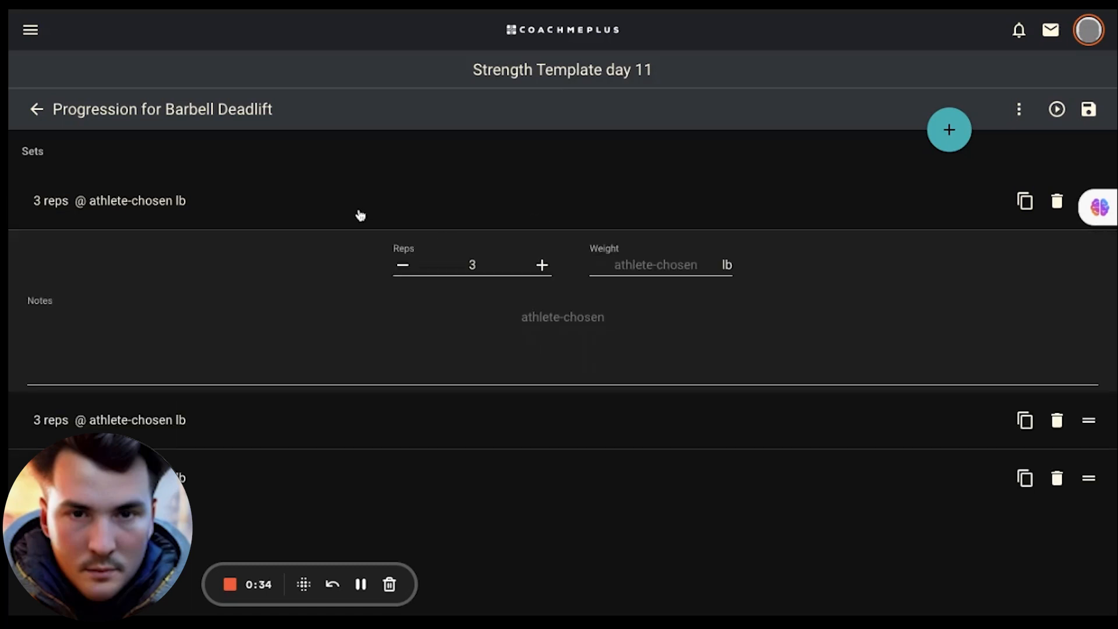
{"action": "left_click", "coordinate": [547, 269]}
- Change the progression's property to One Rep Max, using the shared Deadlift baseline
{"action": "left_click", "coordinate": [1021, 112]}
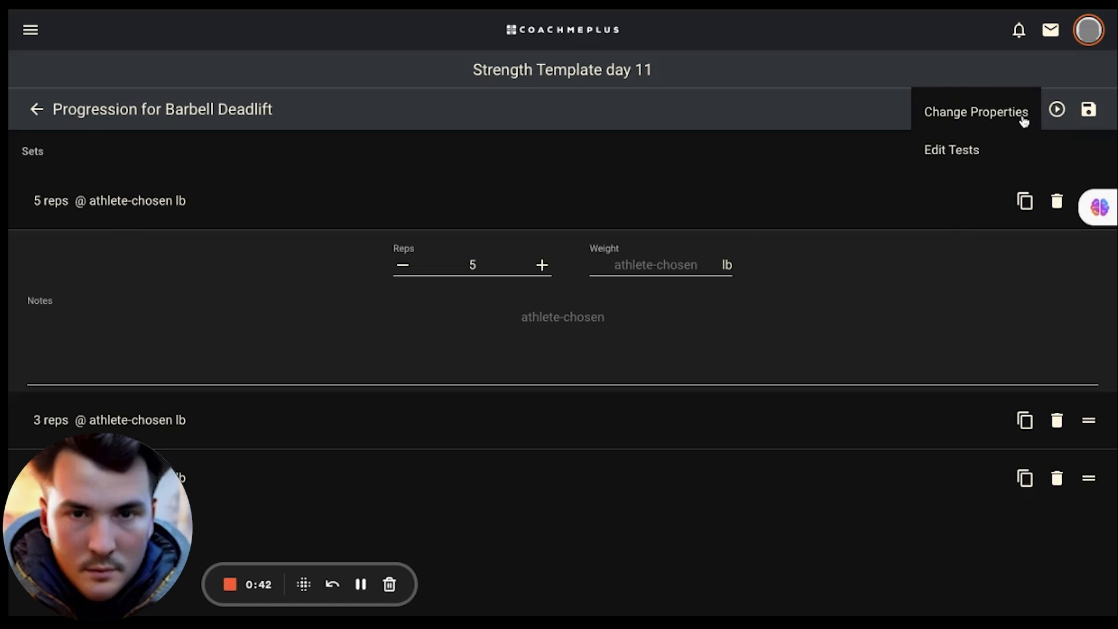
{"action": "left_click", "coordinate": [981, 116]}
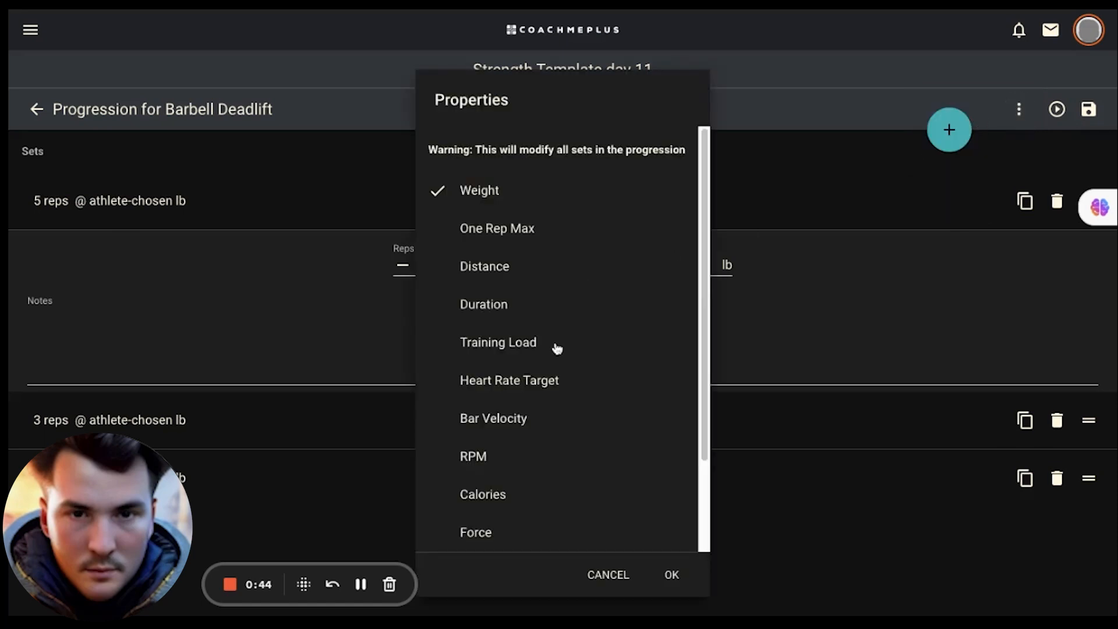
{"action": "left_click", "coordinate": [525, 228]}
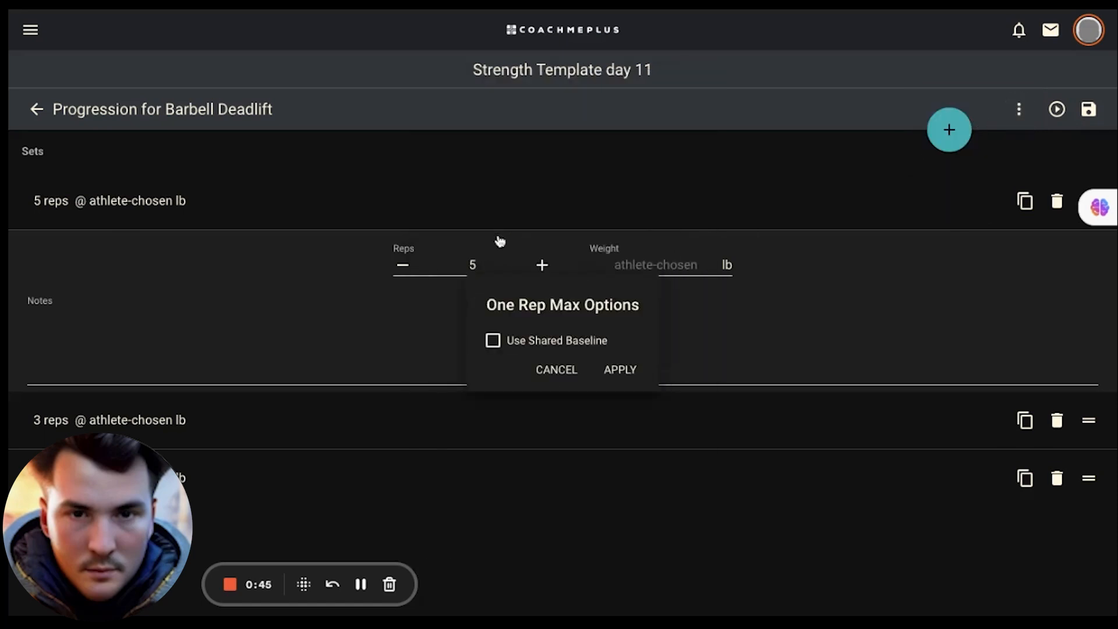
{"action": "left_click", "coordinate": [568, 350]}
{"action": "left_click", "coordinate": [613, 376]}
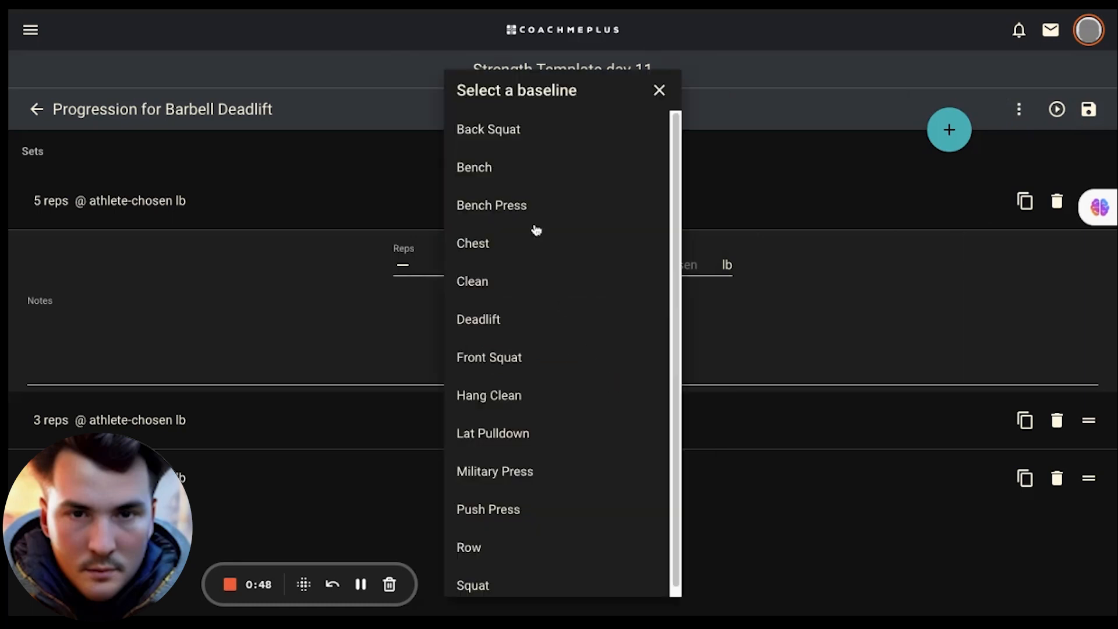
{"action": "left_click", "coordinate": [489, 320]}
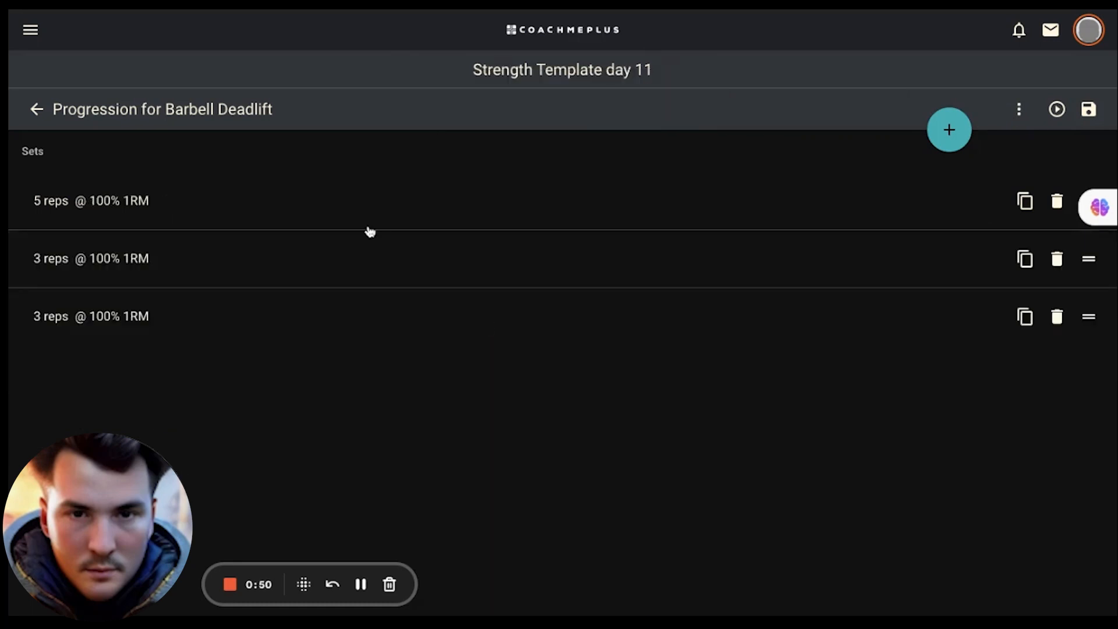
- Set the One Rep Max percentage to 75 for the 5-rep set and 85 for the second set
{"action": "left_click", "coordinate": [348, 213]}
{"action": "double_click", "coordinate": [628, 265]}
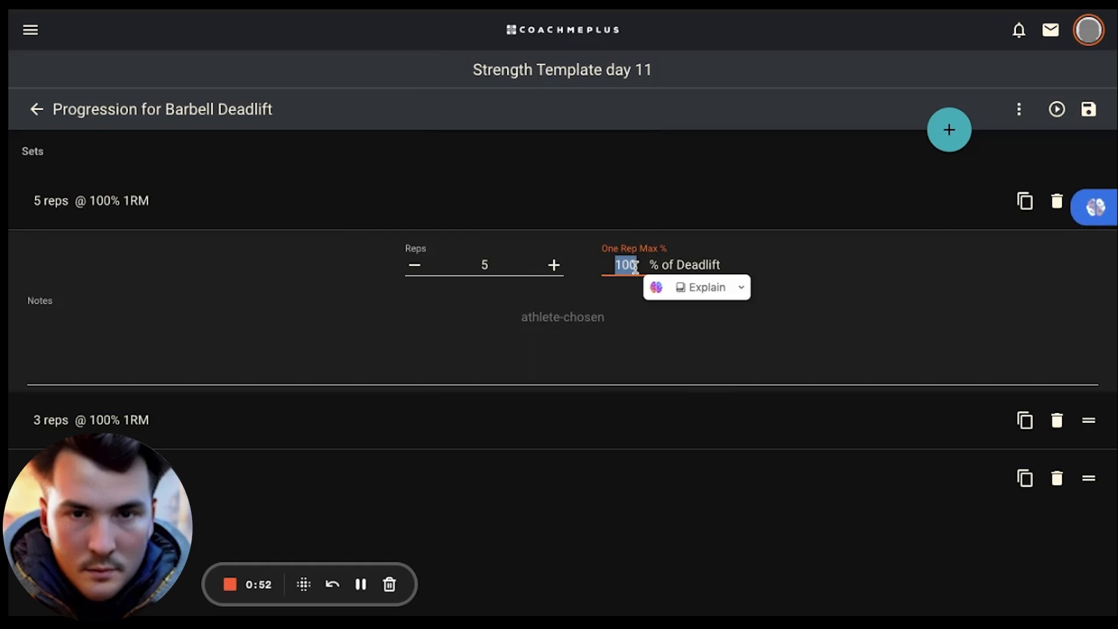
{"action": "type", "text": "75"}
{"action": "left_click", "coordinate": [659, 424]}
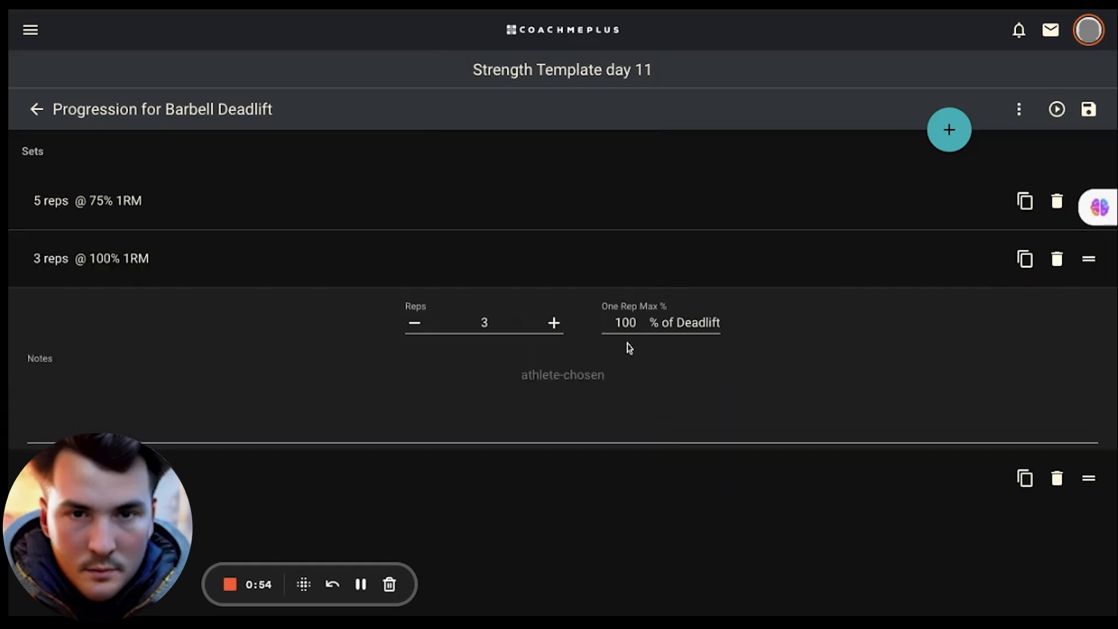
{"action": "double_click", "coordinate": [628, 322]}
{"action": "type", "text": "85"}
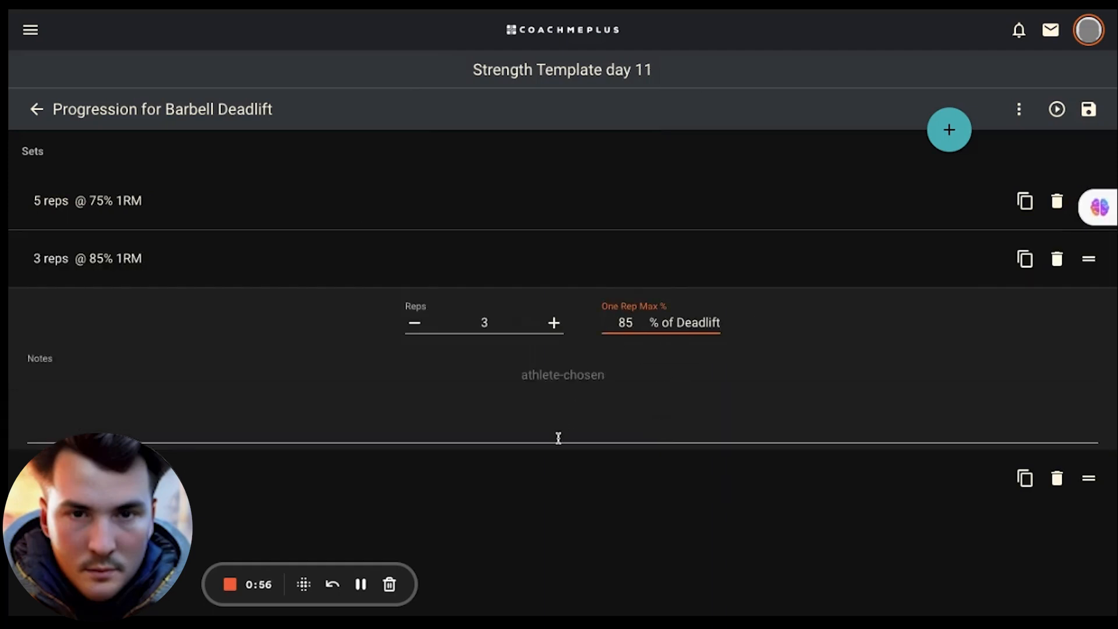
- Set the third set to 1 rep at 95% of the Deadlift one rep max
{"action": "left_click", "coordinate": [546, 481]}
{"action": "left_click", "coordinate": [416, 382]}
{"action": "left_click", "coordinate": [416, 381]}
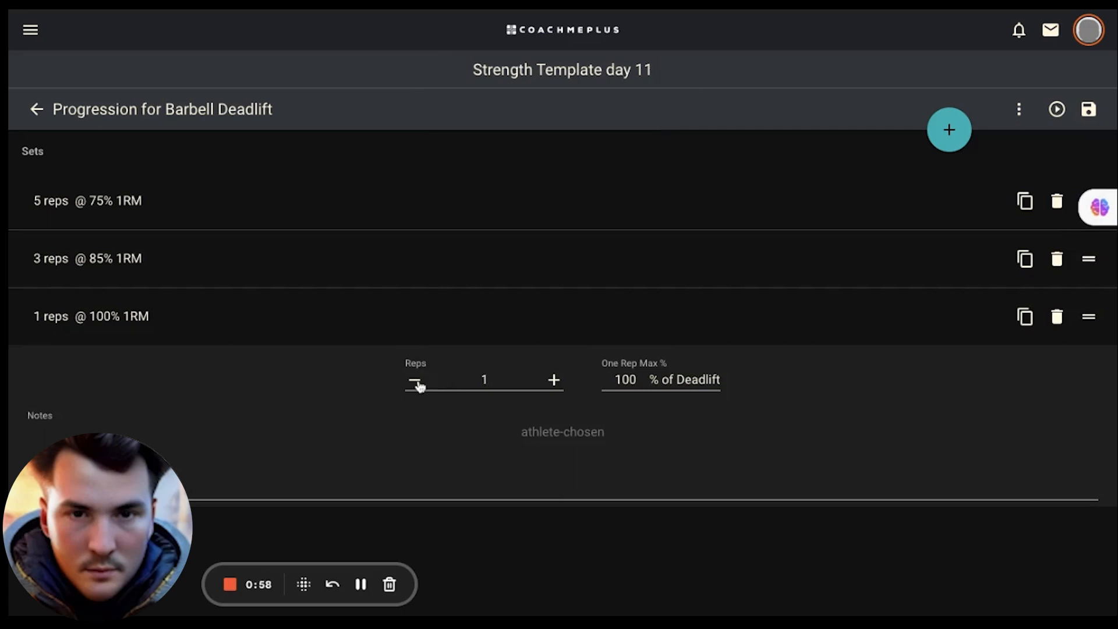
{"action": "double_click", "coordinate": [639, 381]}
{"action": "type", "text": "95"}
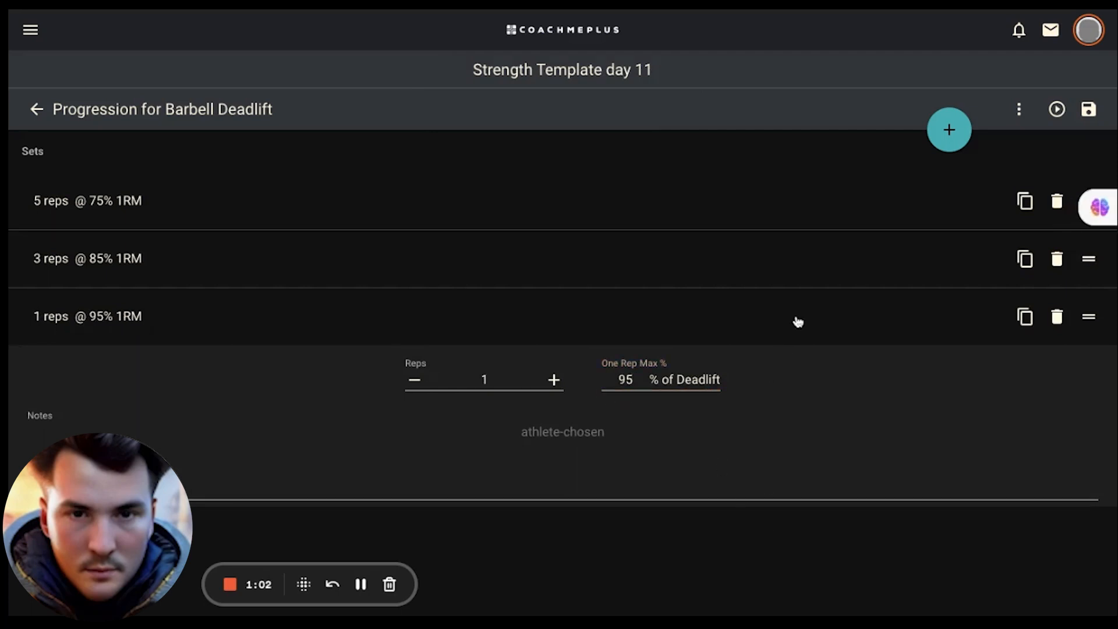
- Add a second 1-rep set at 95% 1RM at the end of the progression
{"action": "left_click", "coordinate": [1025, 319]}
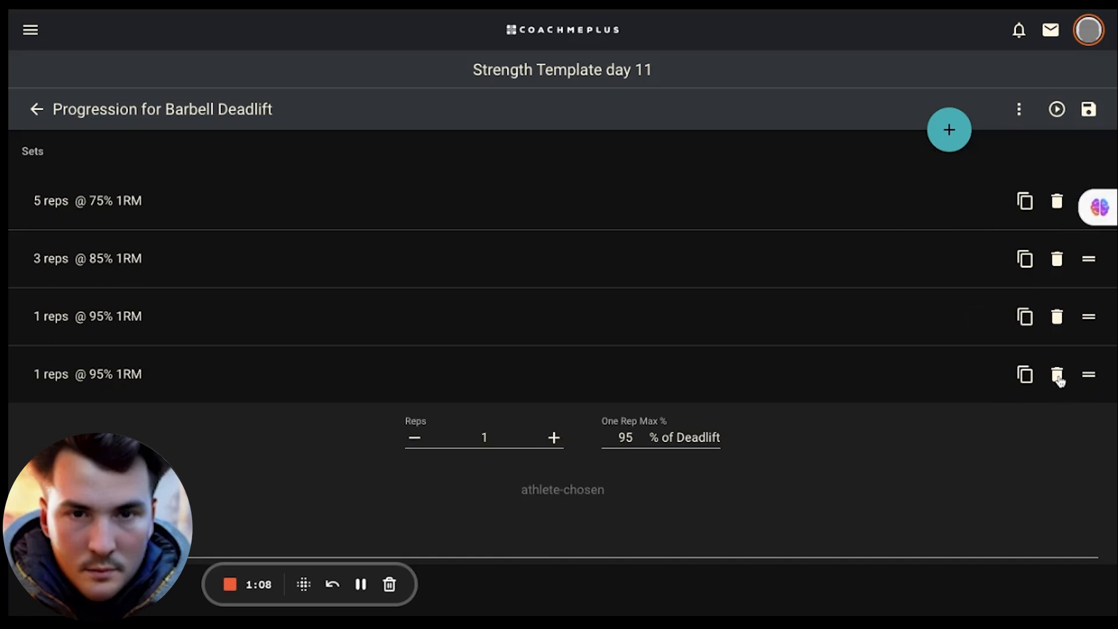
{"action": "left_click", "coordinate": [1058, 377]}
{"action": "left_click", "coordinate": [952, 145]}
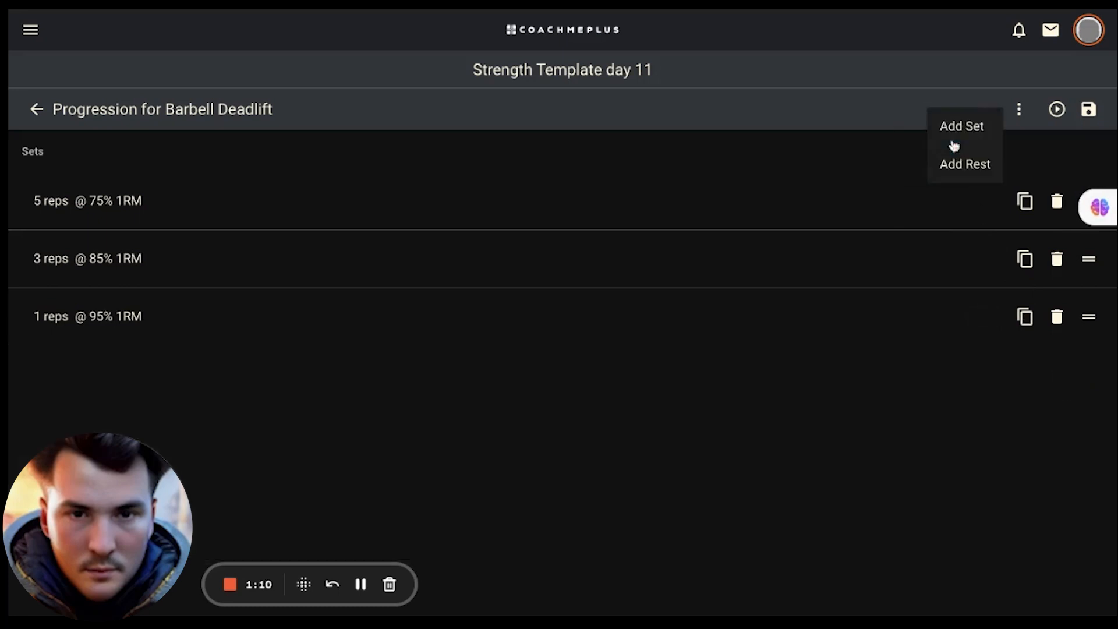
{"action": "left_click", "coordinate": [948, 128]}
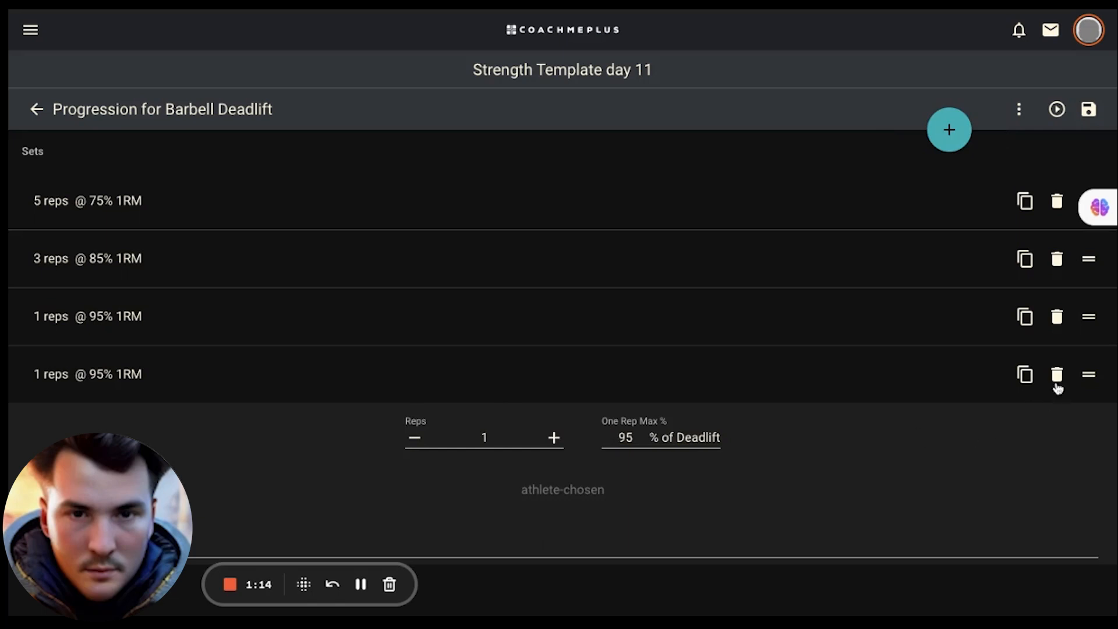
- Add a rest directly after the 5-rep set and set its duration to 1 minute
{"action": "left_click", "coordinate": [950, 129]}
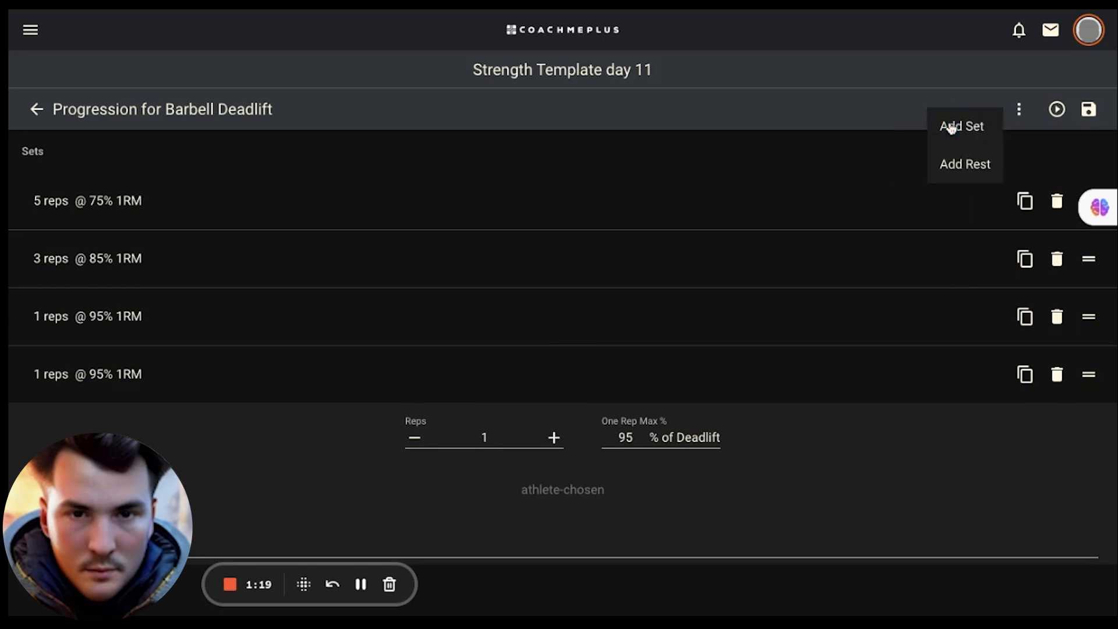
{"action": "left_click", "coordinate": [965, 169]}
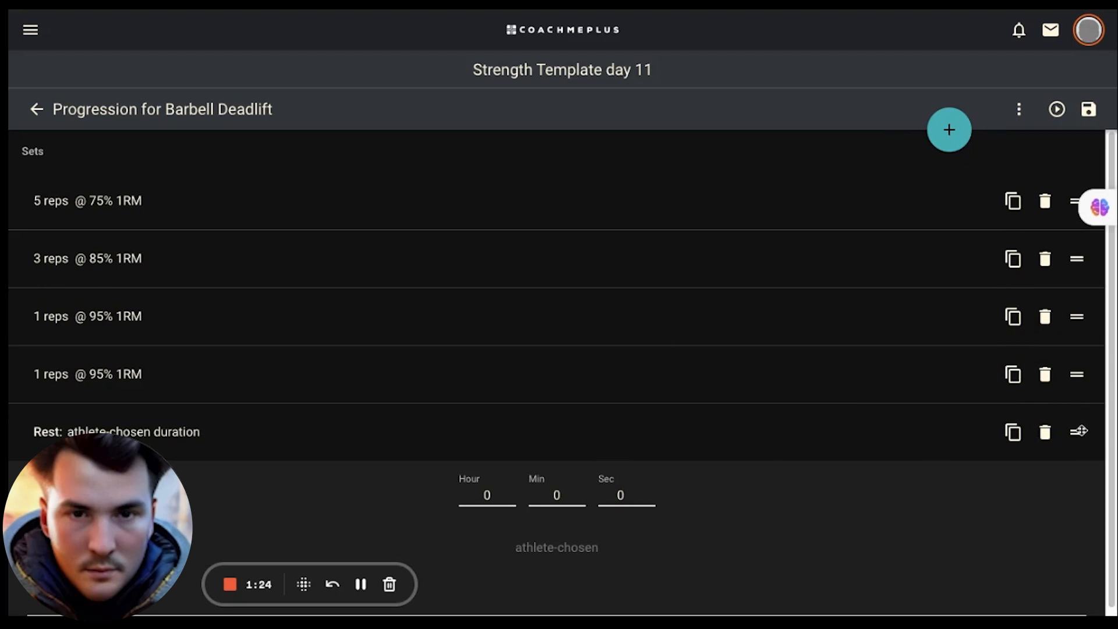
{"action": "left_click_drag", "start_coordinate": [1079, 431], "coordinate": [497, 265]}
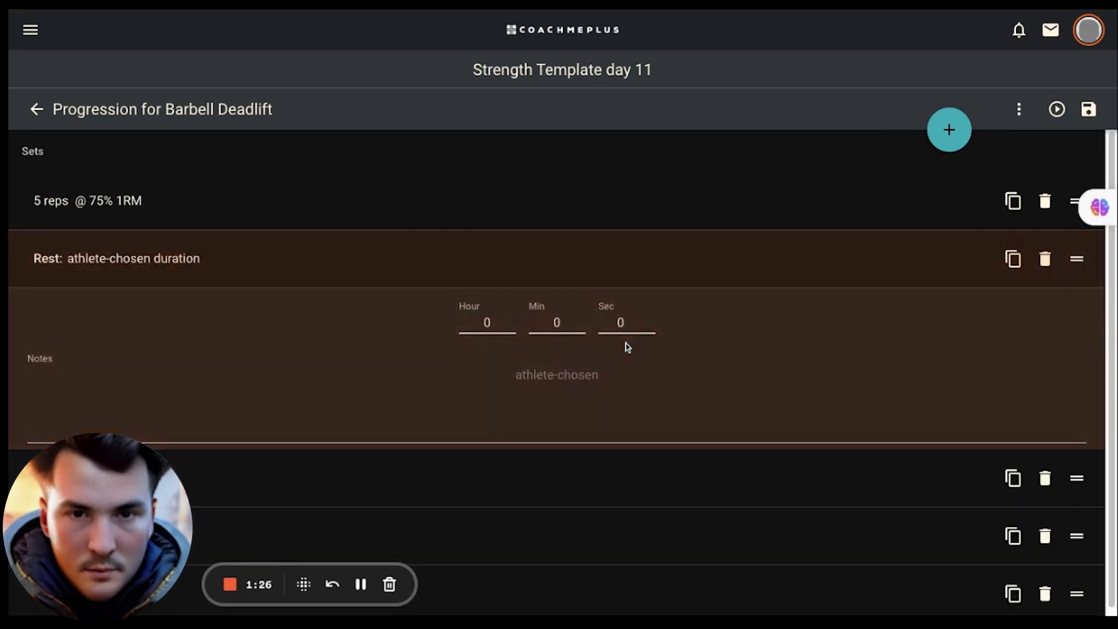
{"action": "left_click", "coordinate": [624, 325]}
{"action": "key", "text": "BackSpace"}
{"action": "type", "text": "45"}
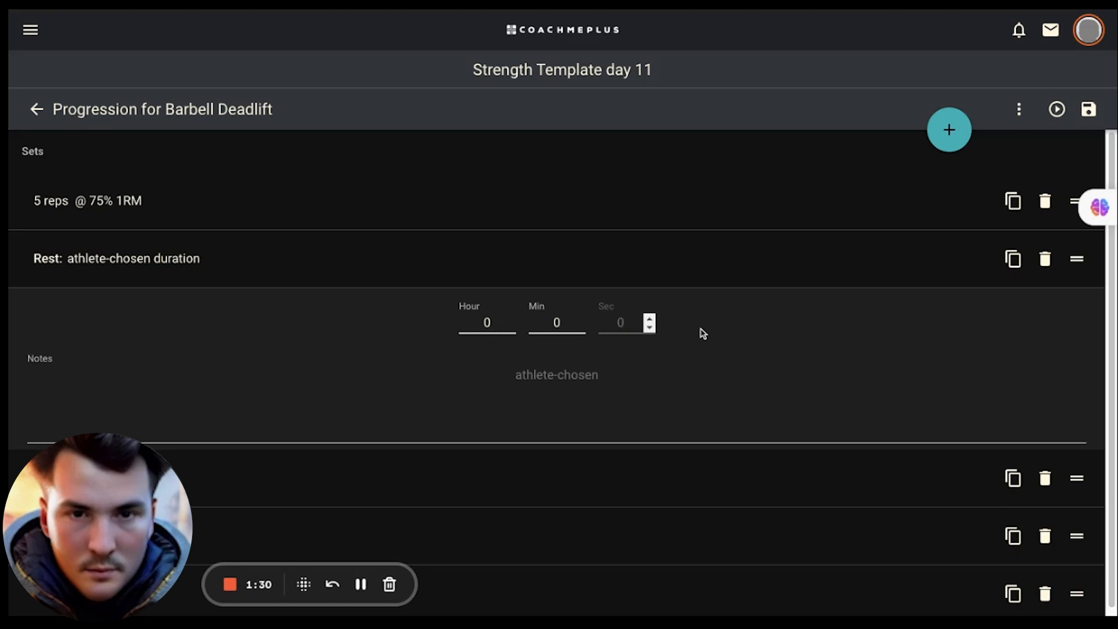
{"action": "double_click", "coordinate": [557, 325]}
{"action": "type", "text": "1"}
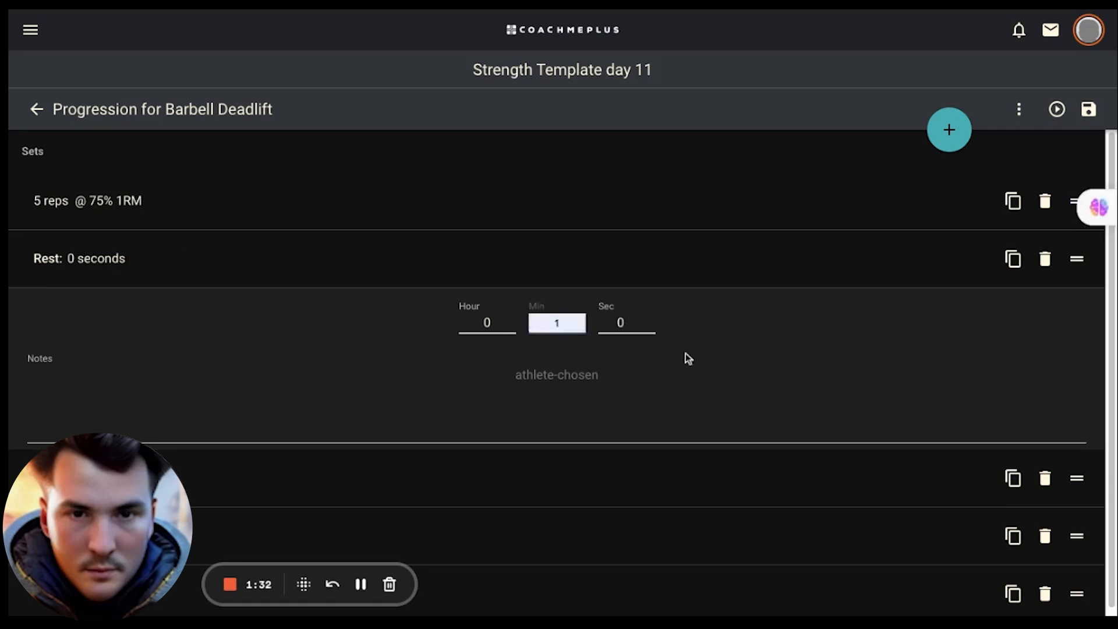
{"action": "left_click", "coordinate": [686, 355]}
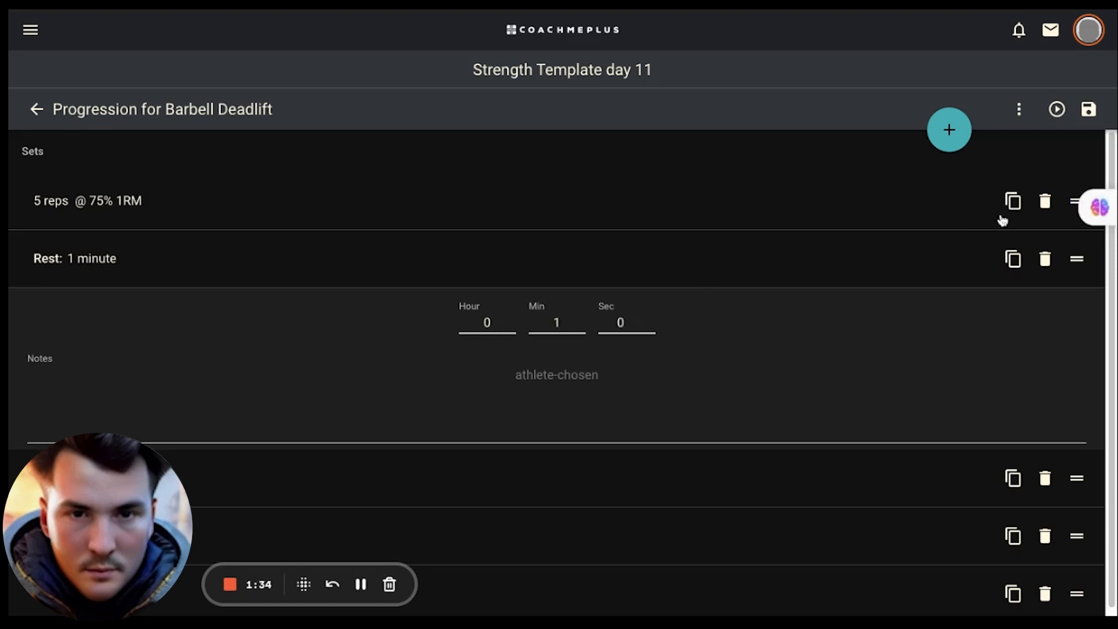
- Duplicate the 1-minute rest and place the copy directly after the 3-rep set
{"action": "left_click", "coordinate": [1013, 258]}
{"action": "scroll", "coordinate": [812, 485], "scroll_direction": "down", "scroll_amount": 2}
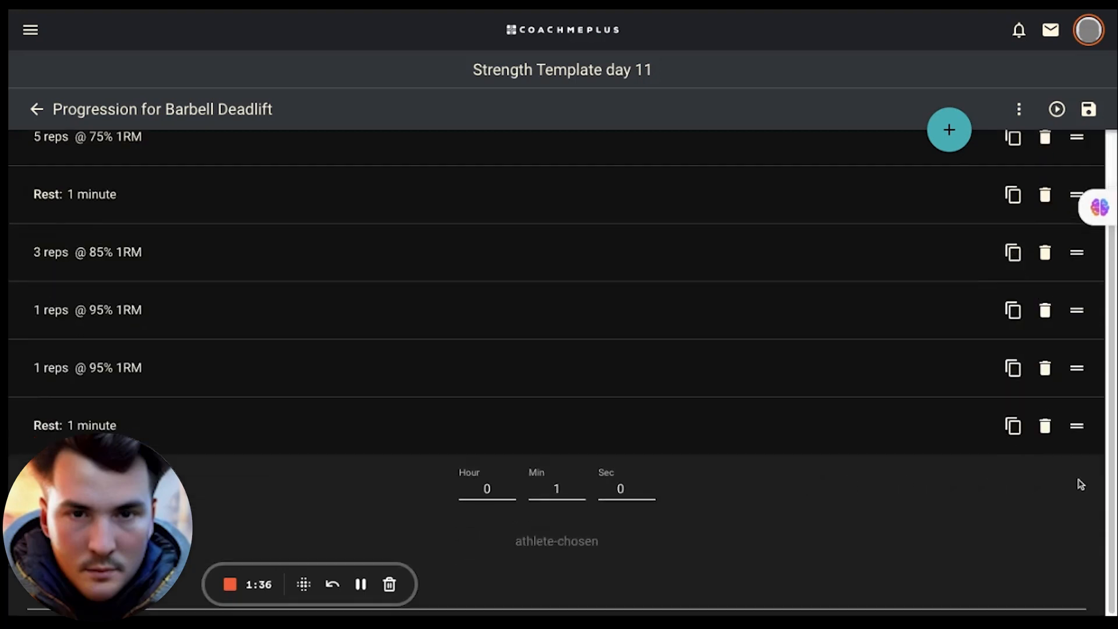
{"action": "left_click_drag", "start_coordinate": [1077, 425], "coordinate": [1057, 234]}
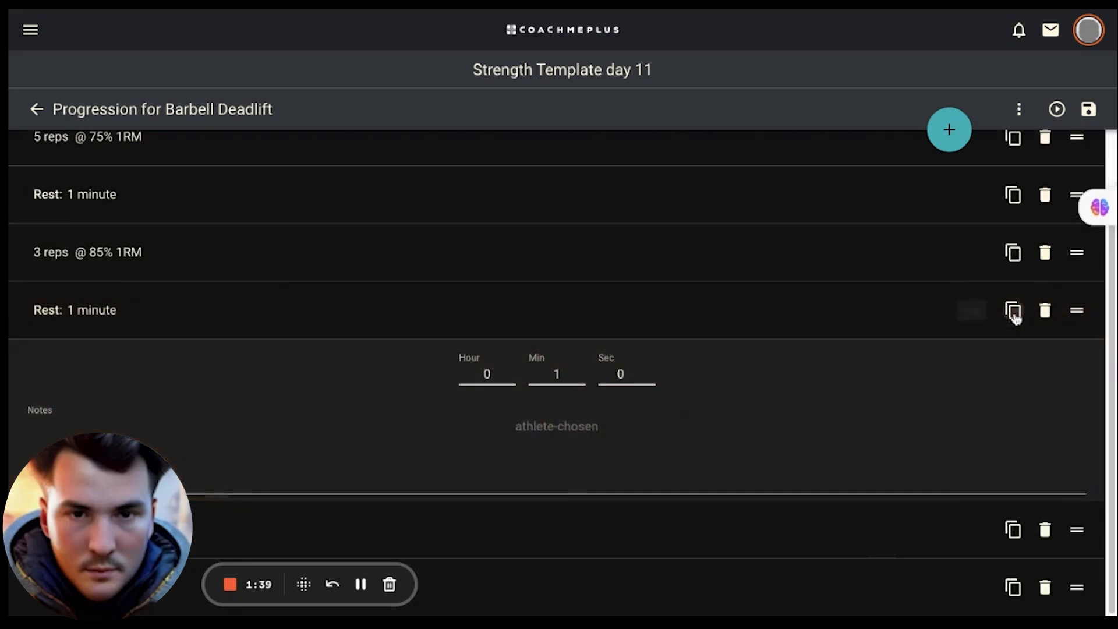
- Place another copy of the 1-minute rest between the two 1-rep sets and save the Barbell Deadlift progression
{"action": "left_click", "coordinate": [1013, 310]}
{"action": "scroll", "coordinate": [860, 506], "scroll_direction": "down", "scroll_amount": 1}
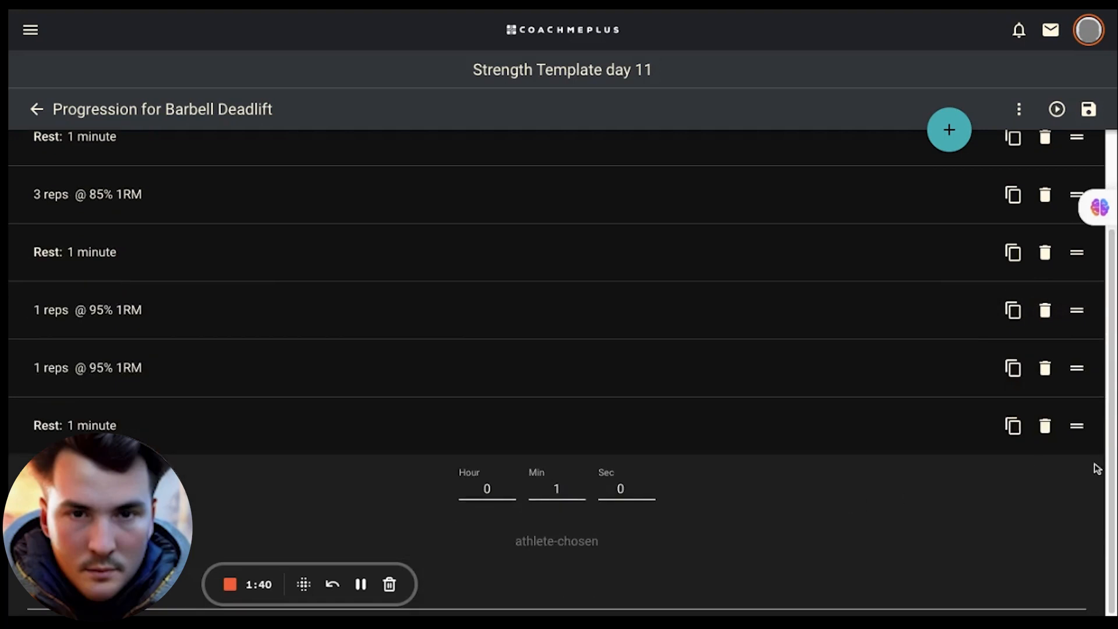
{"action": "left_click_drag", "start_coordinate": [1077, 429], "coordinate": [1076, 429]}
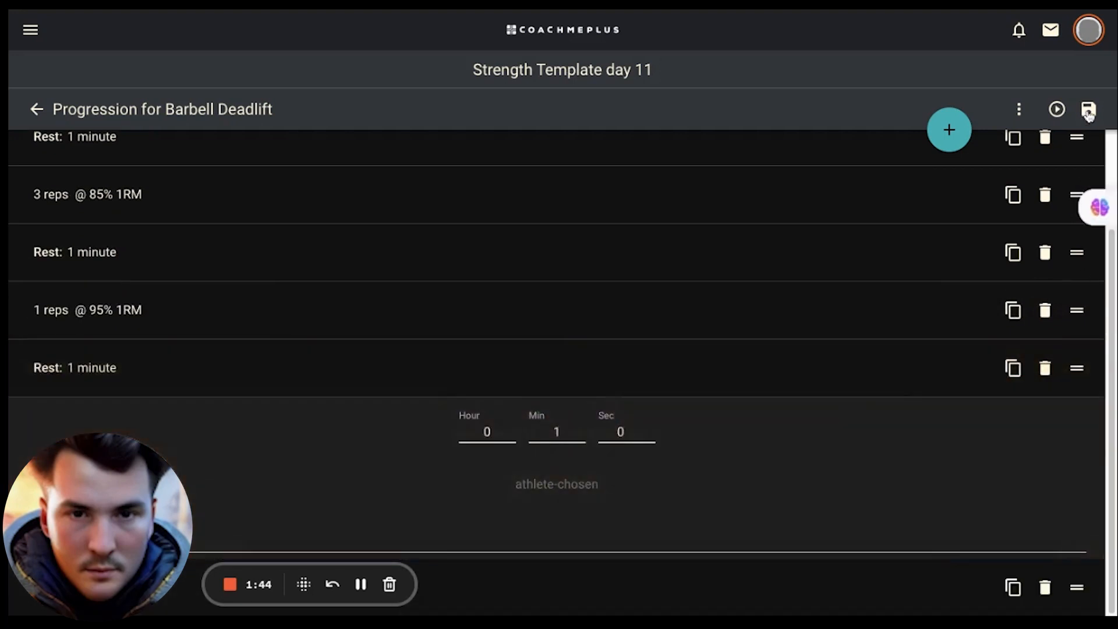
{"action": "left_click", "coordinate": [1088, 111]}
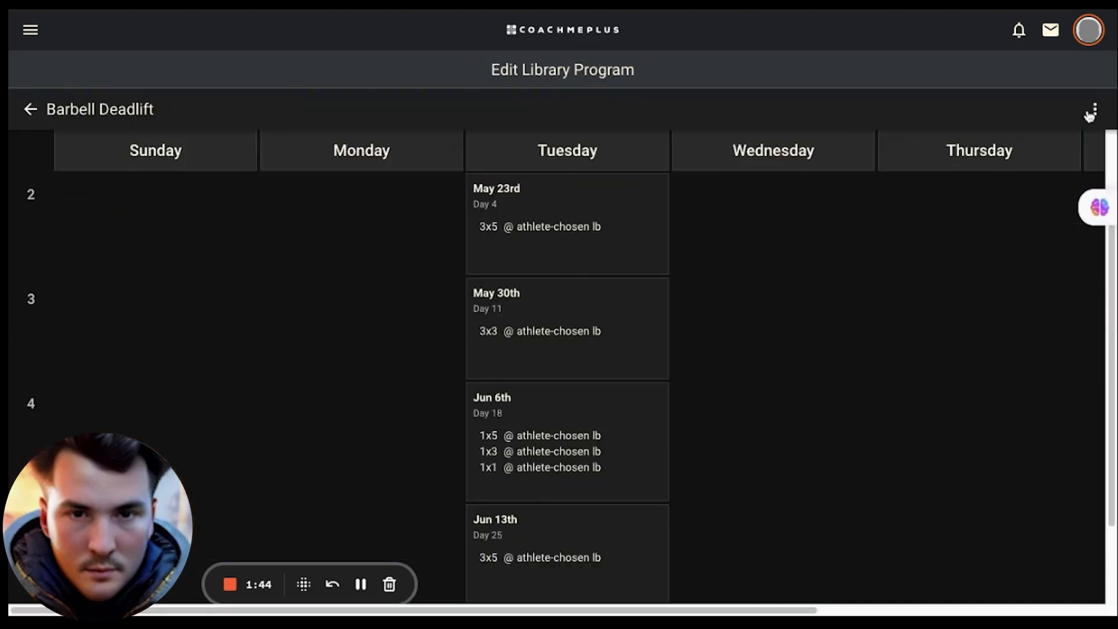